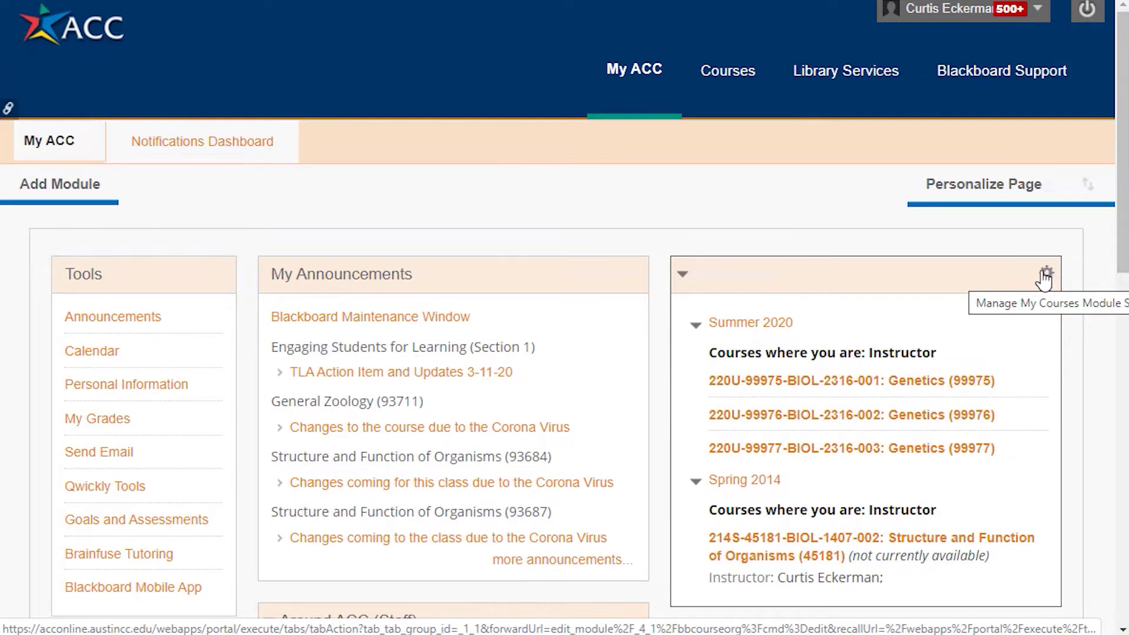
Step: Personalize the My Courses module by deselecting all display options for the Summer 2020 term, and submit the settings
click(1048, 277)
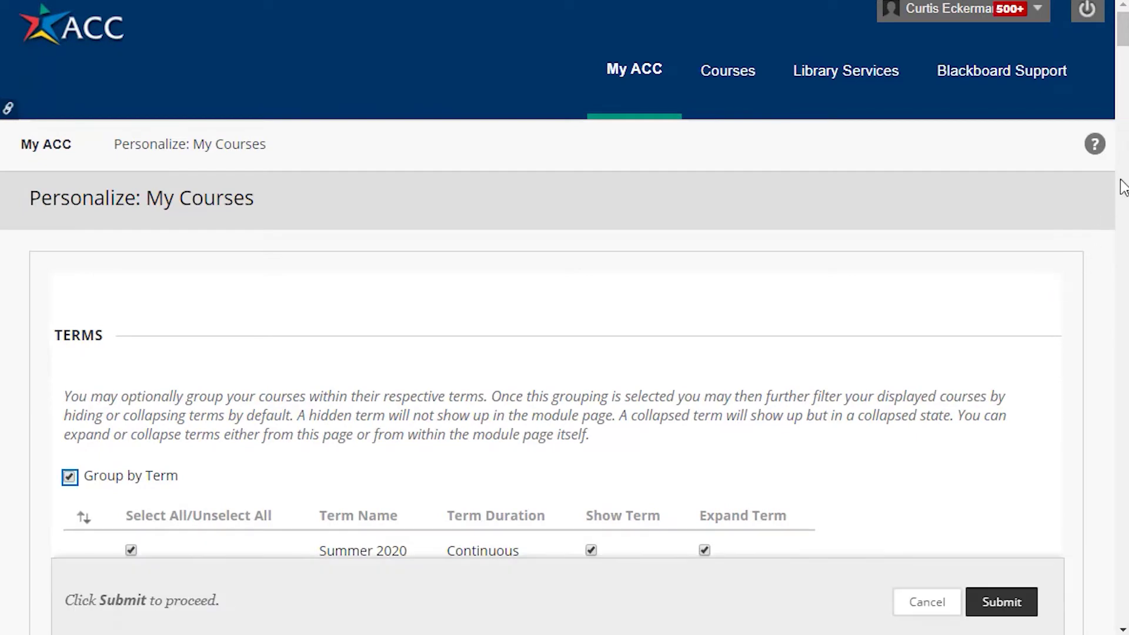
drag(1125, 39, 1125, 60)
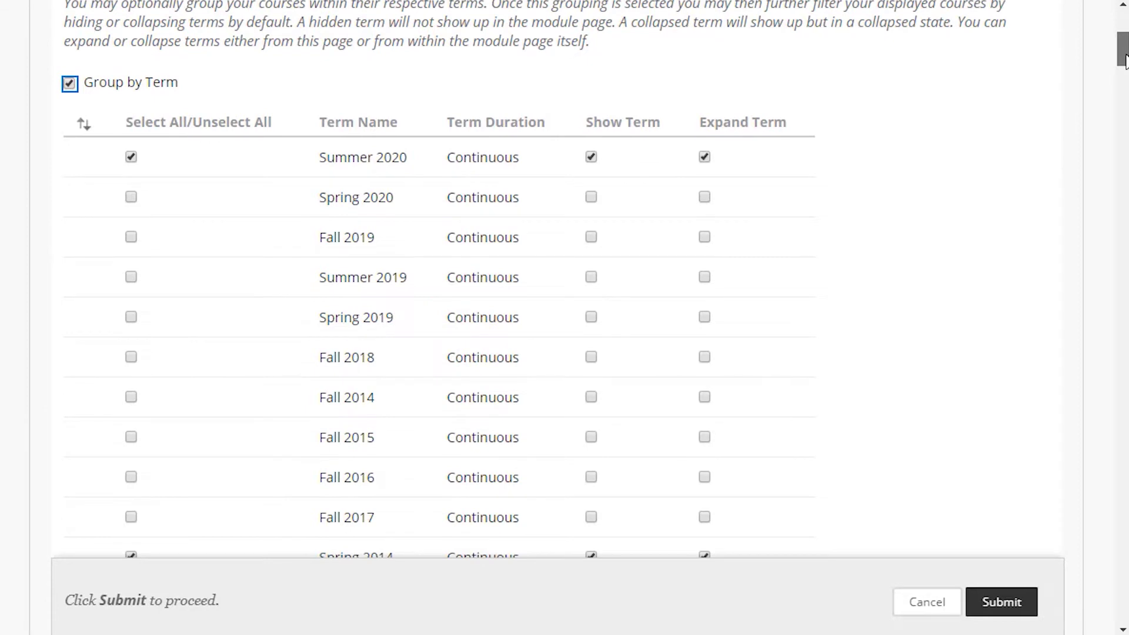
click(131, 157)
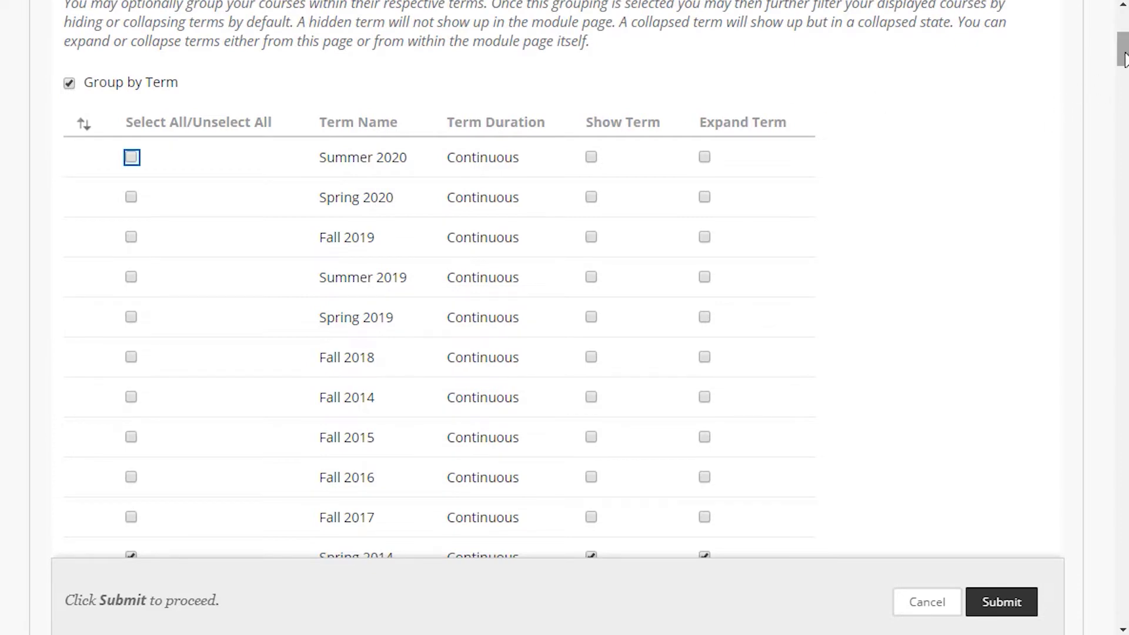
drag(1124, 59, 1124, 123)
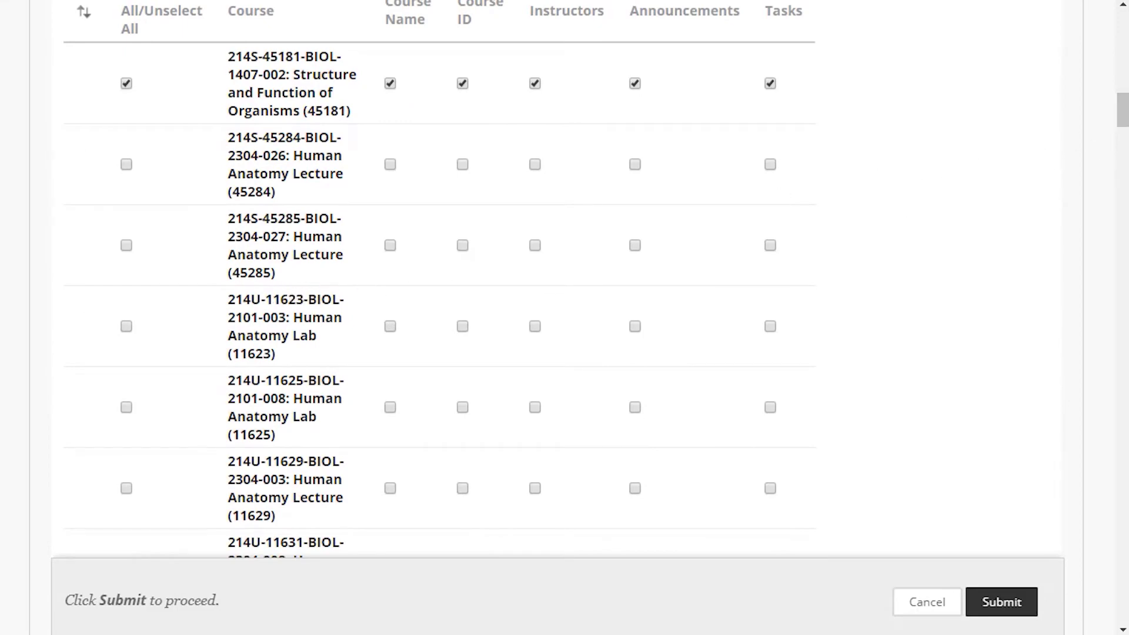
mouse_move(1123, 108)
mouse_down()
mouse_move(1123, 150)
mouse_move(1124, 88)
mouse_move(1124, 104)
mouse_up()
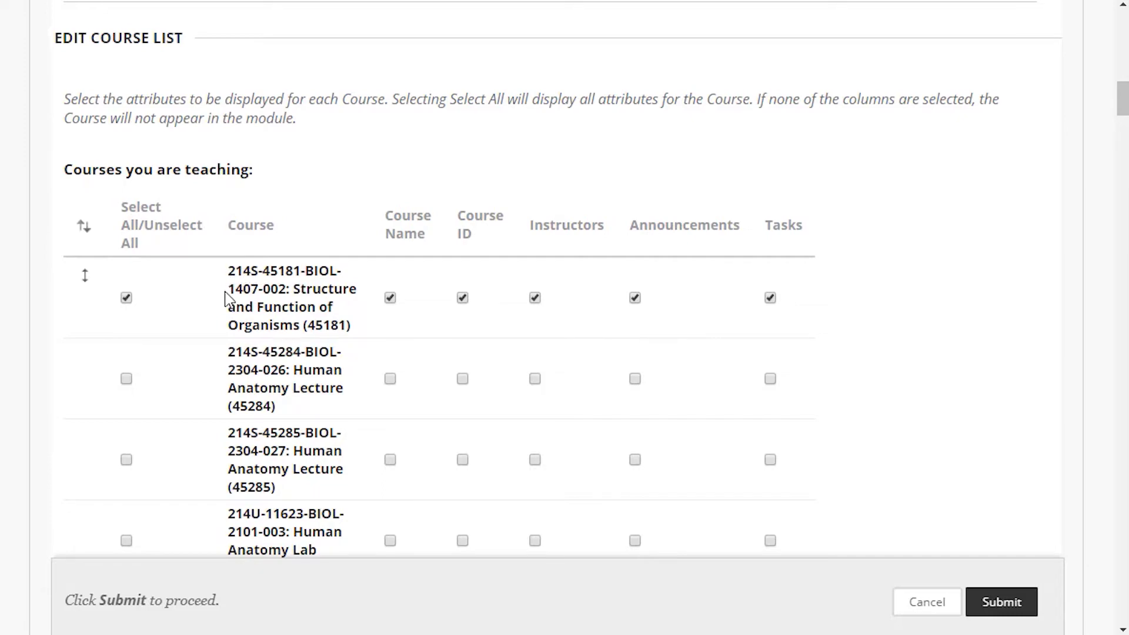
click(1122, 105)
drag(1122, 105, 1121, 59)
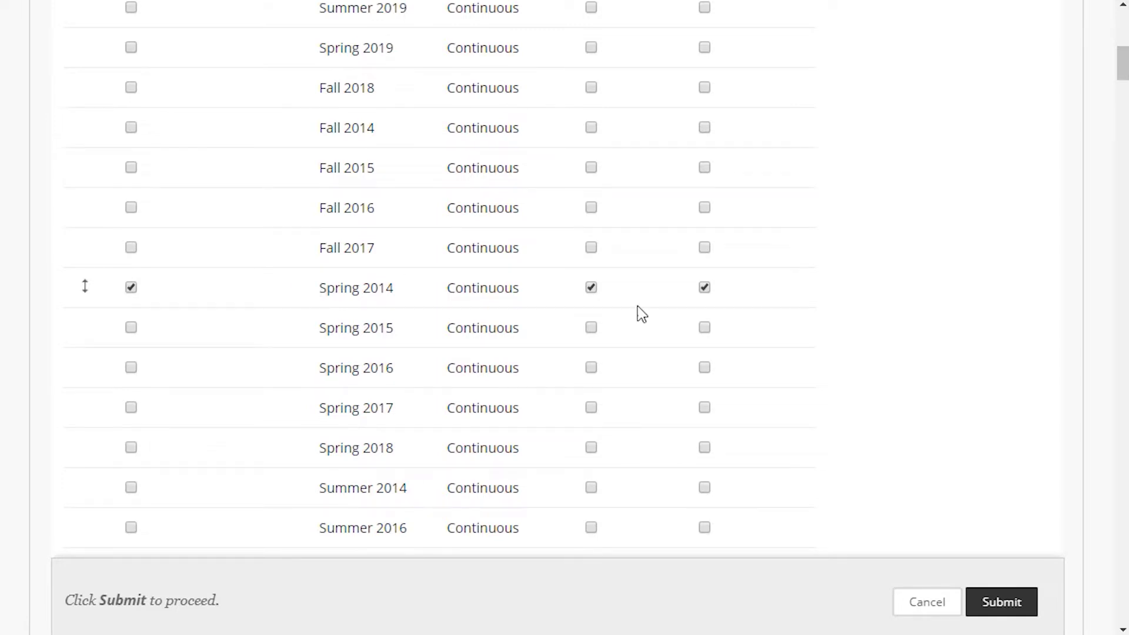
drag(1120, 76, 1120, 55)
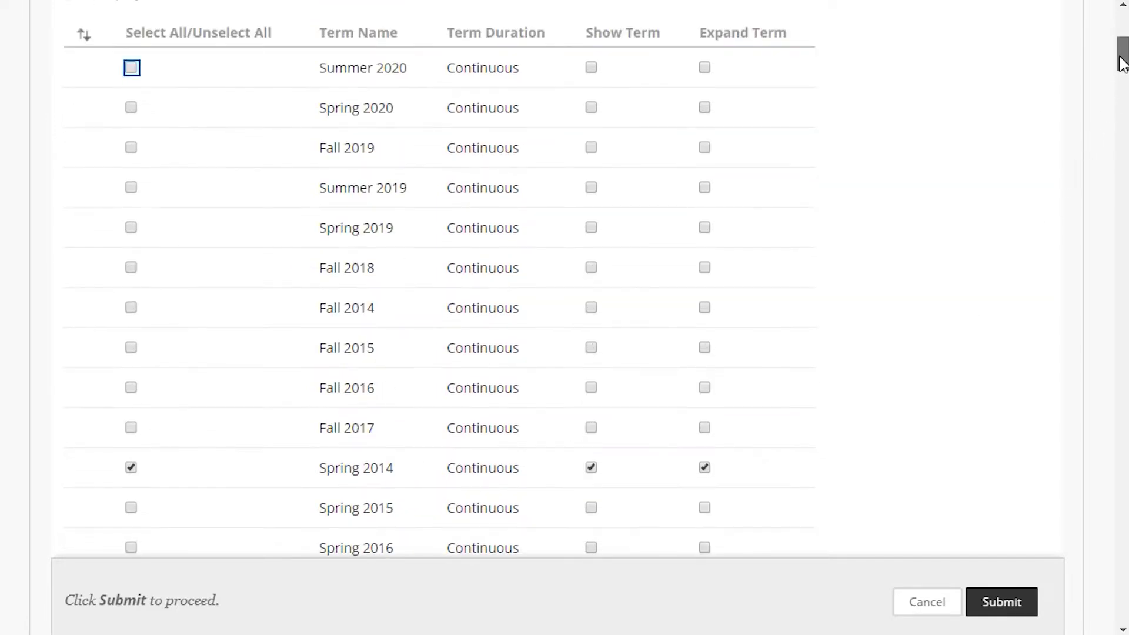
click(994, 606)
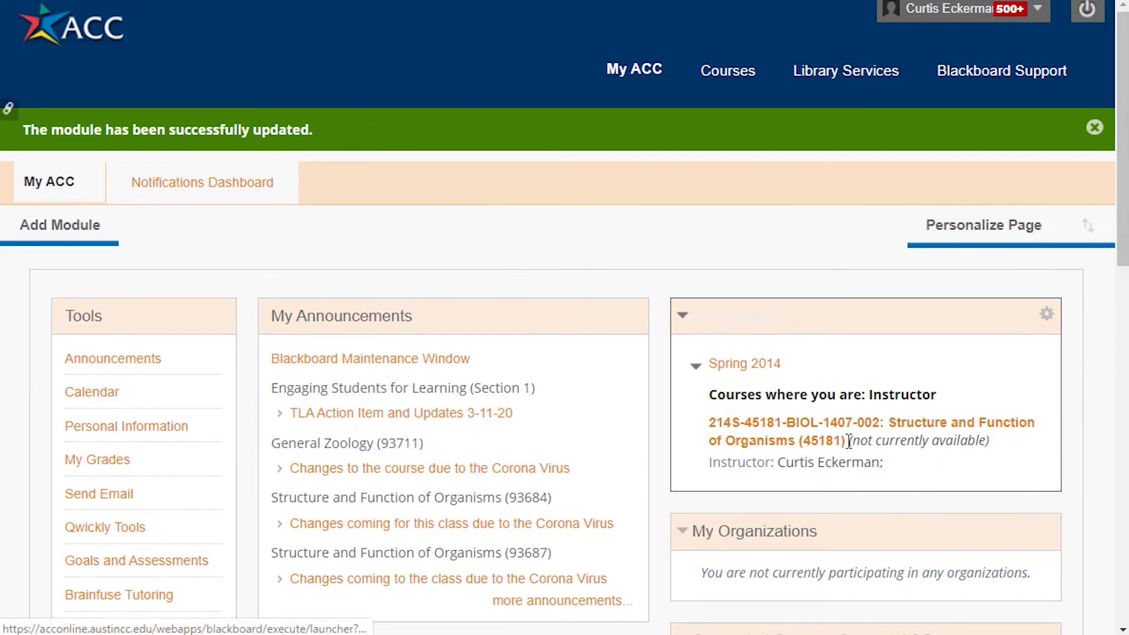
drag(848, 445, 993, 448)
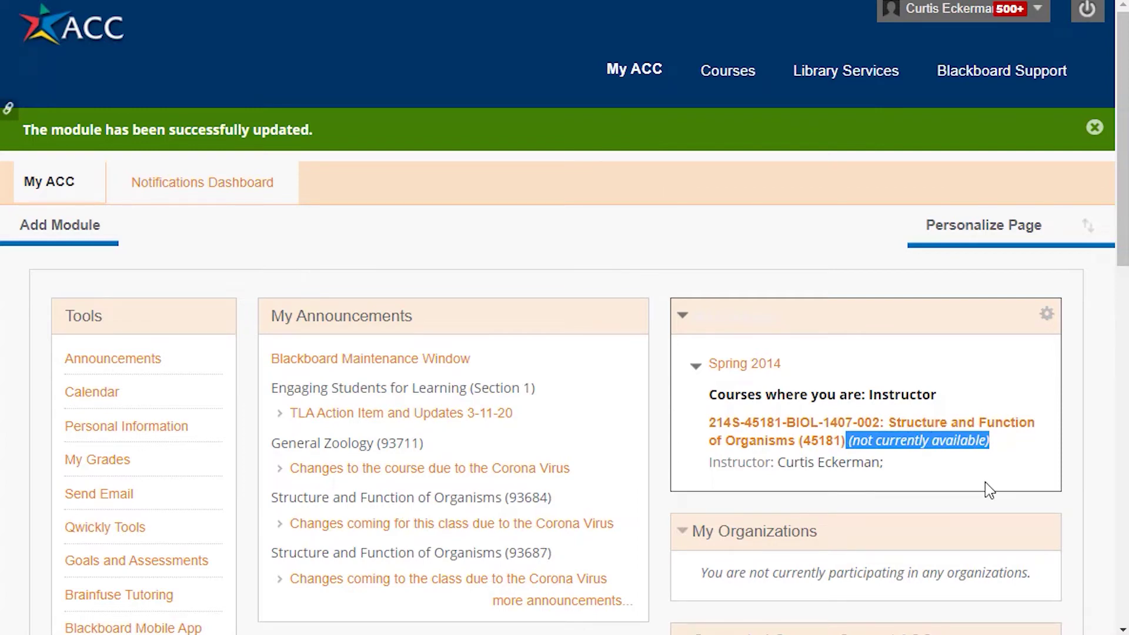
click(998, 453)
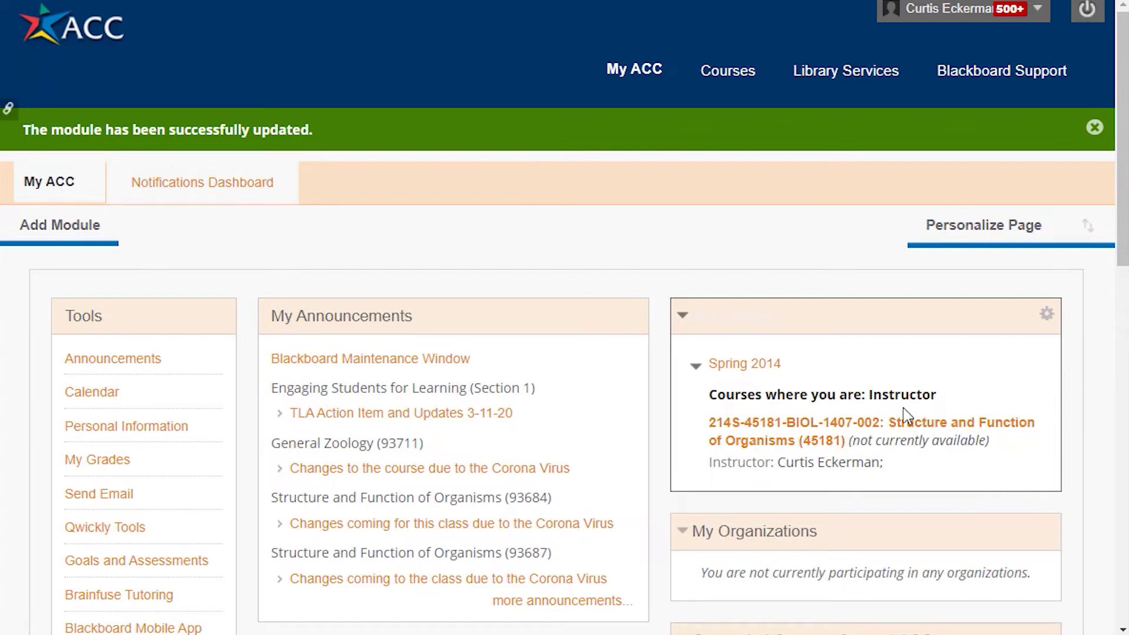
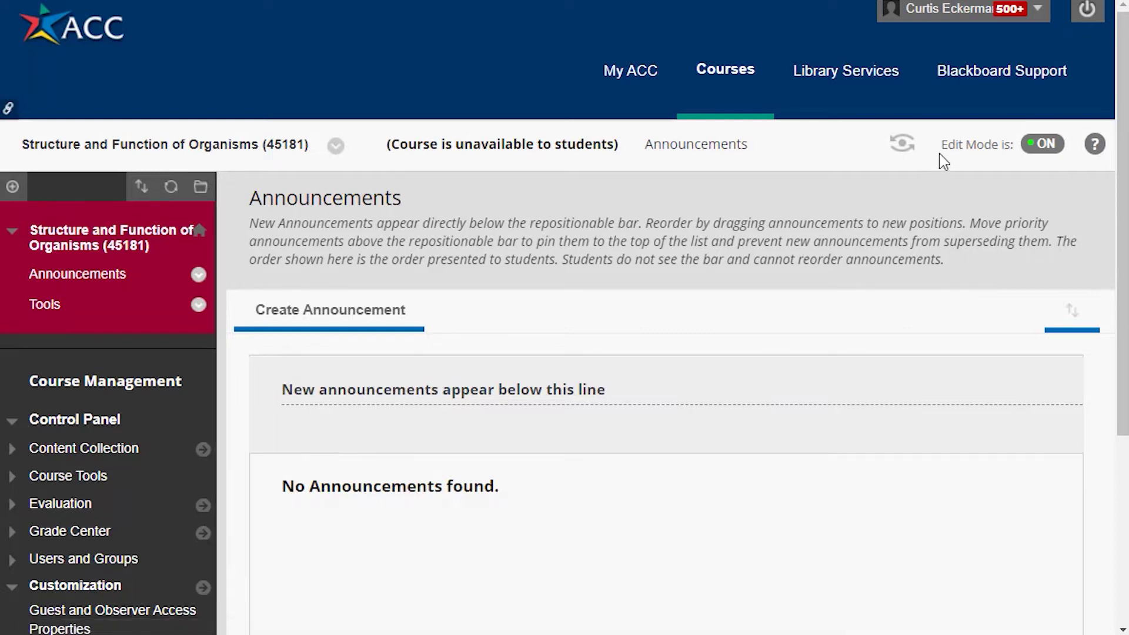
Step: Preview the Structure and Function of Organisms course as a student, and exit the preview, deleting the preview user and all data
click(900, 154)
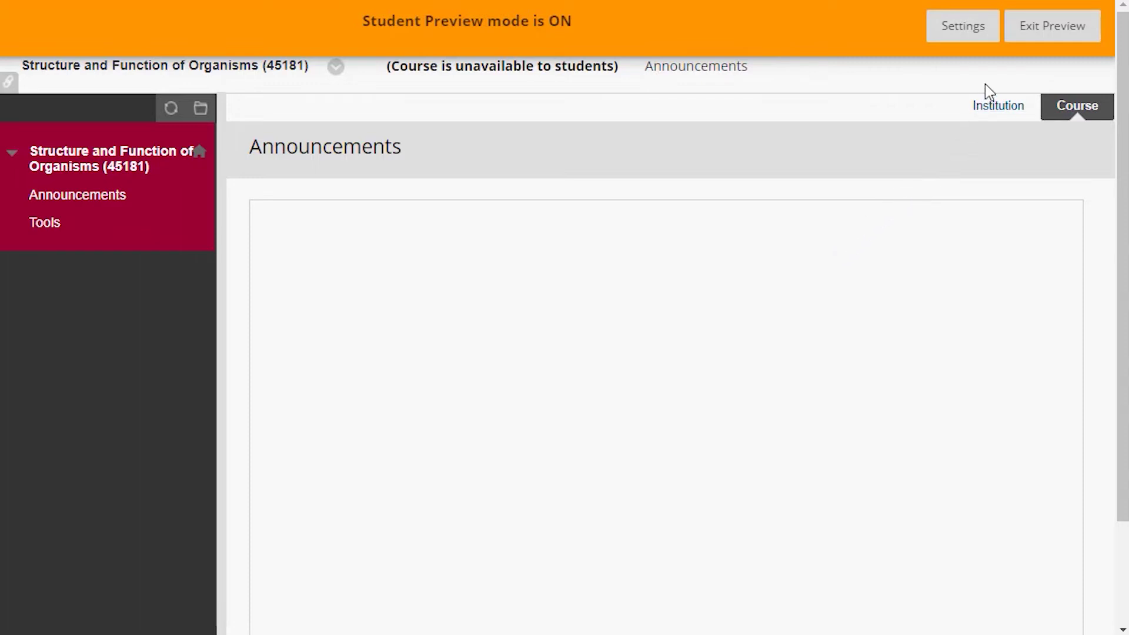
click(1046, 35)
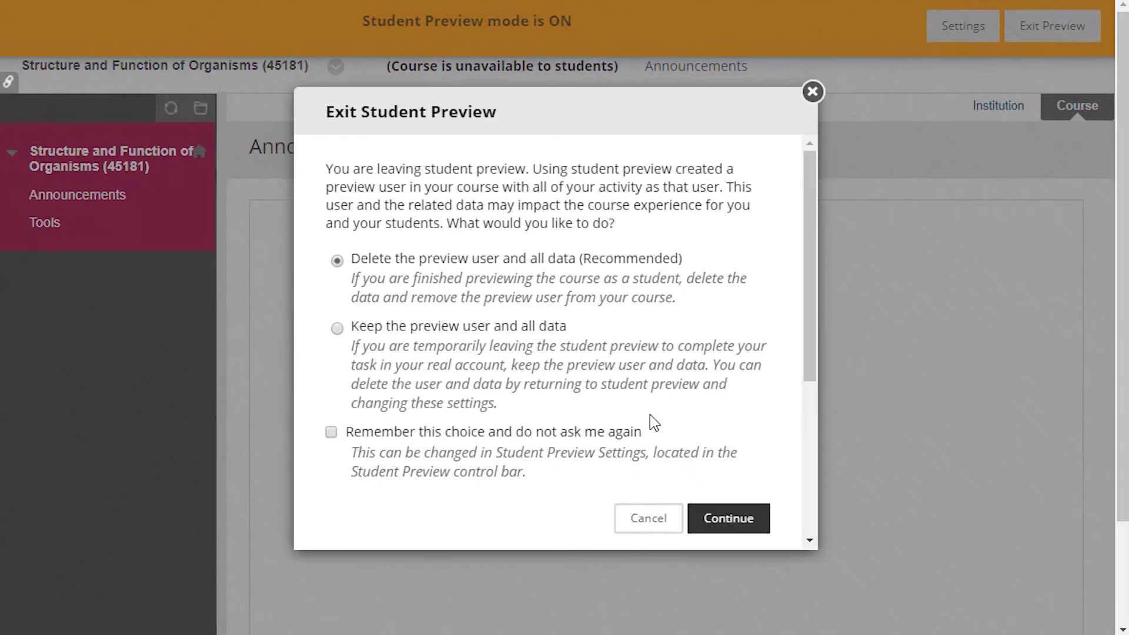
click(728, 518)
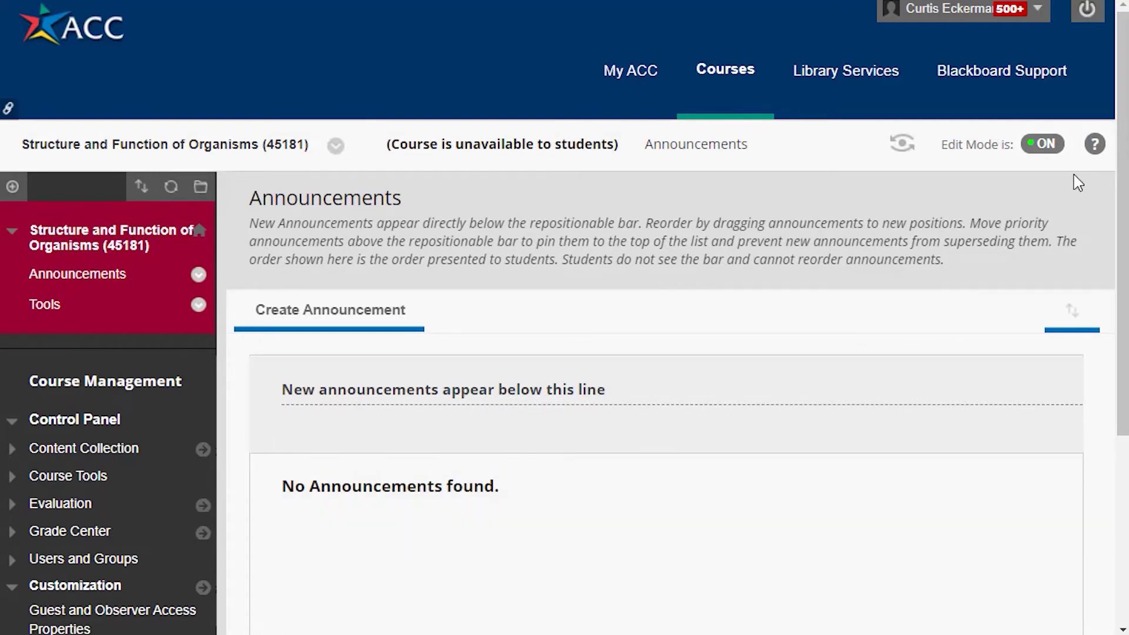
Step: In the course's Teaching Style settings, set the menu background color to Violet Violet-Blue (#6600FF)
drag(1118, 121, 1099, 260)
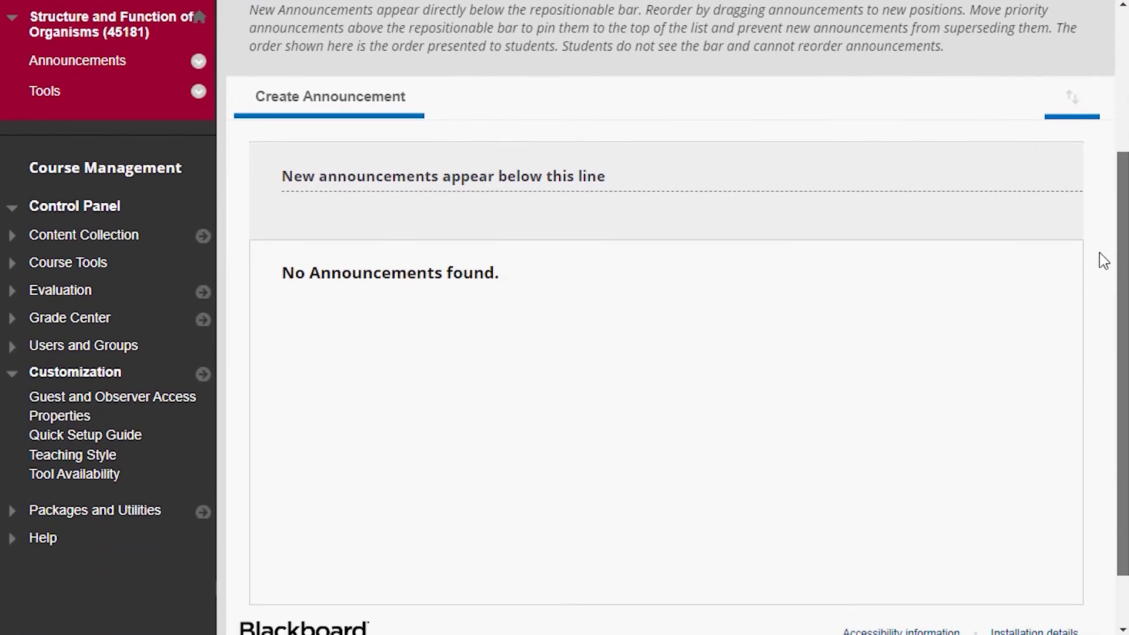
click(79, 459)
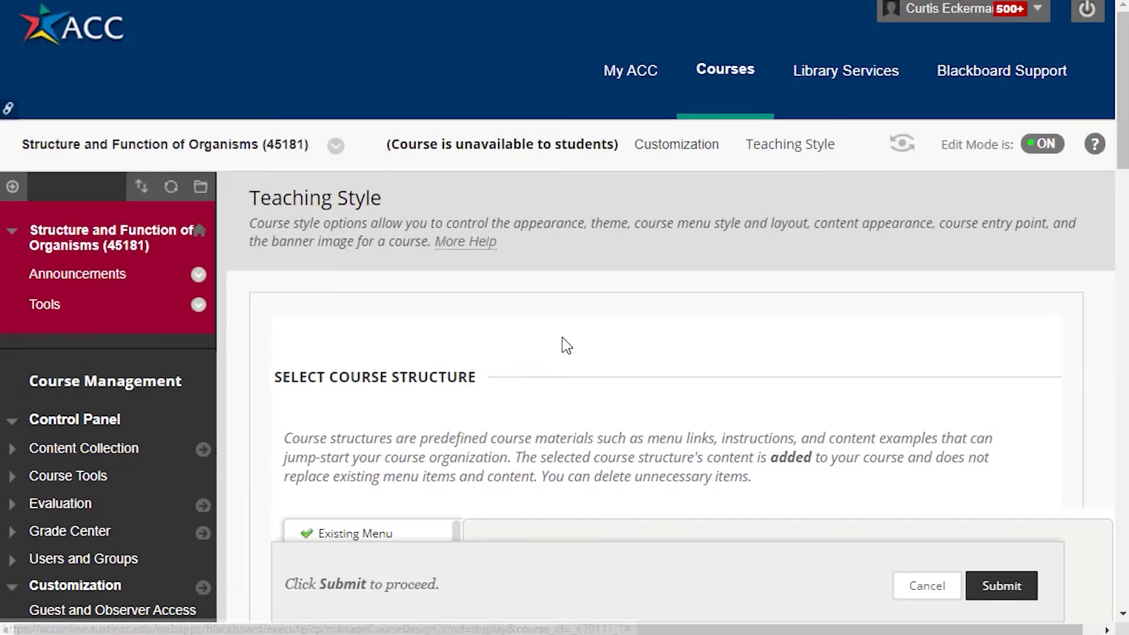
drag(1124, 65, 1125, 170)
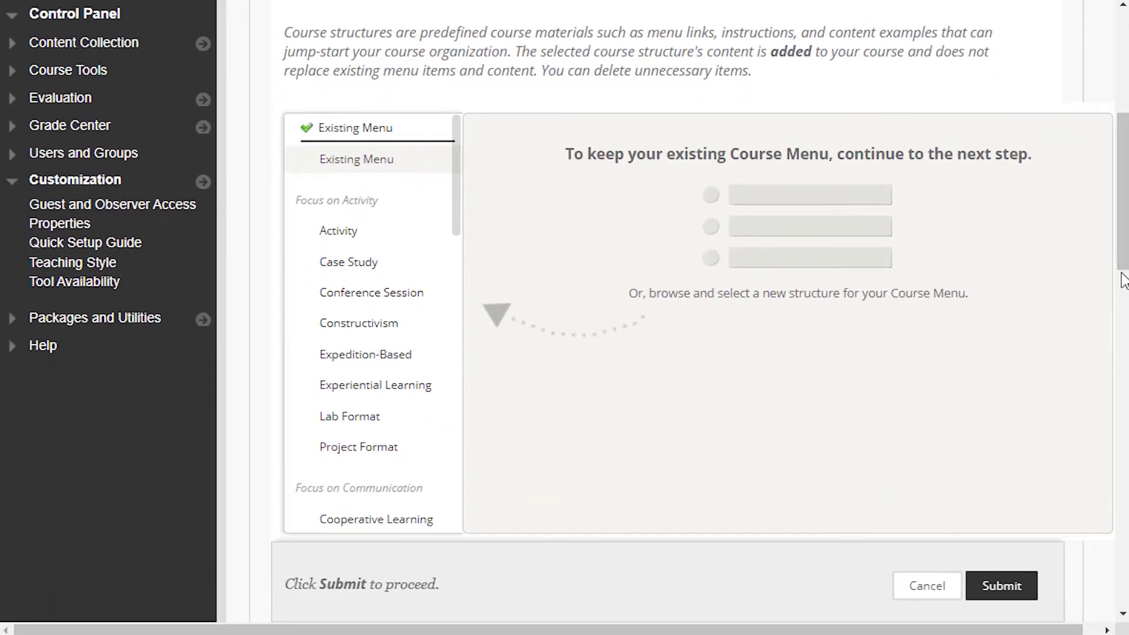
drag(1124, 209, 1103, 382)
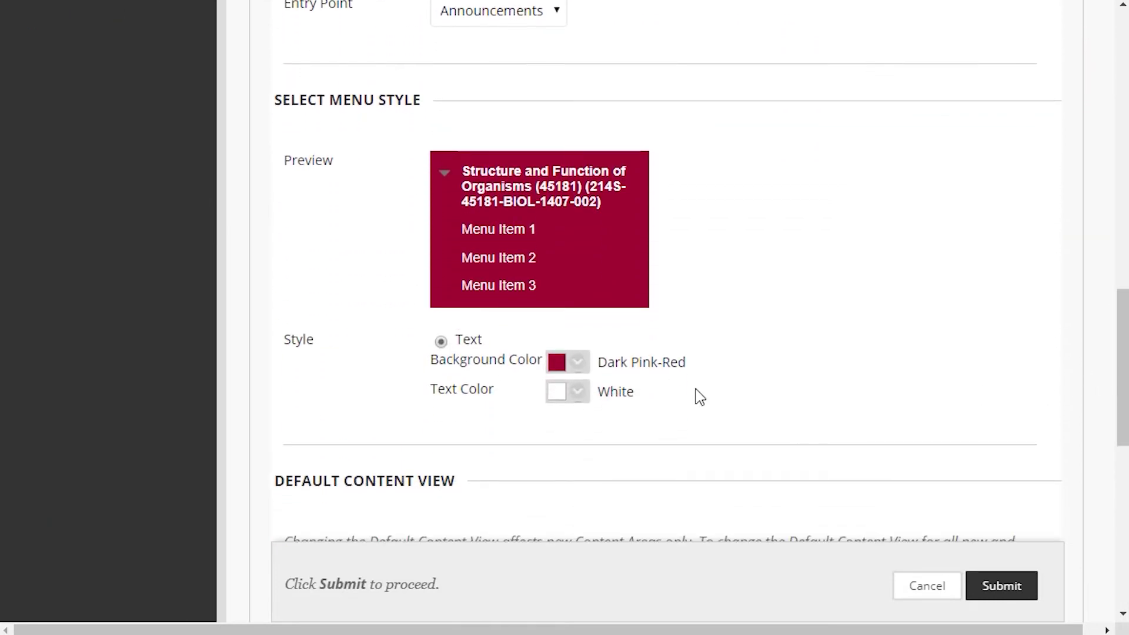
click(577, 363)
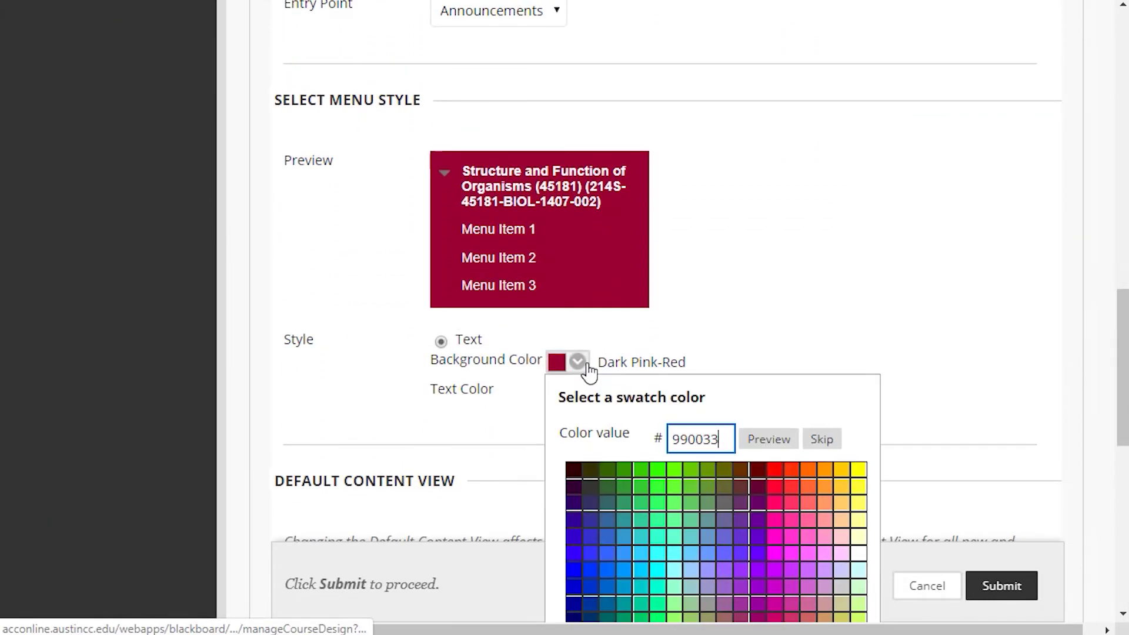
click(758, 553)
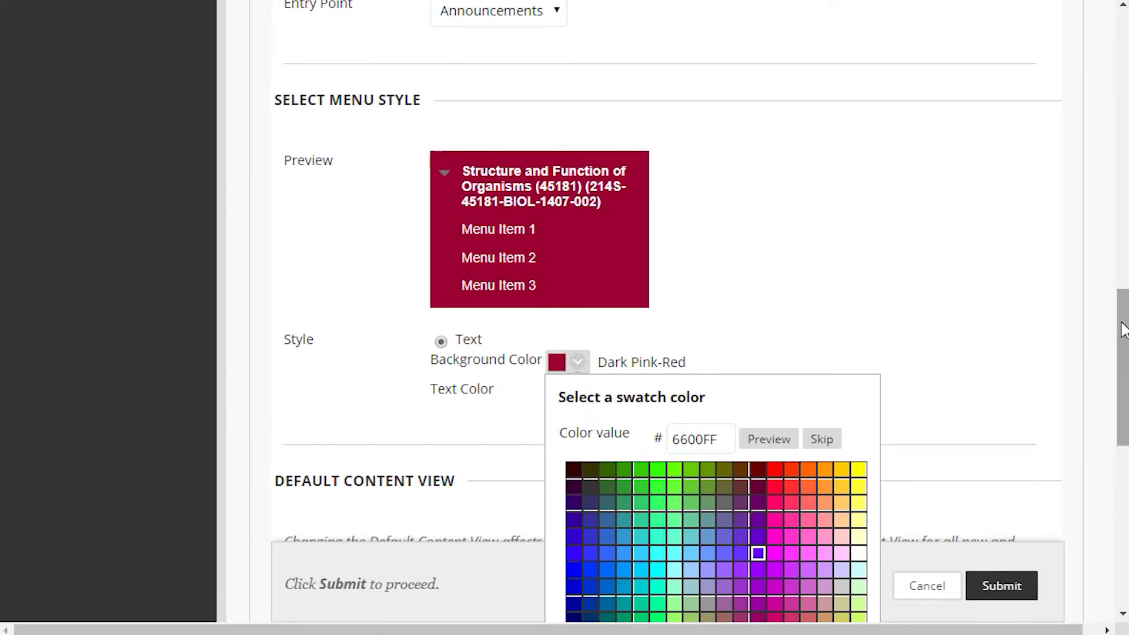
scroll(1070, 350, down, 4)
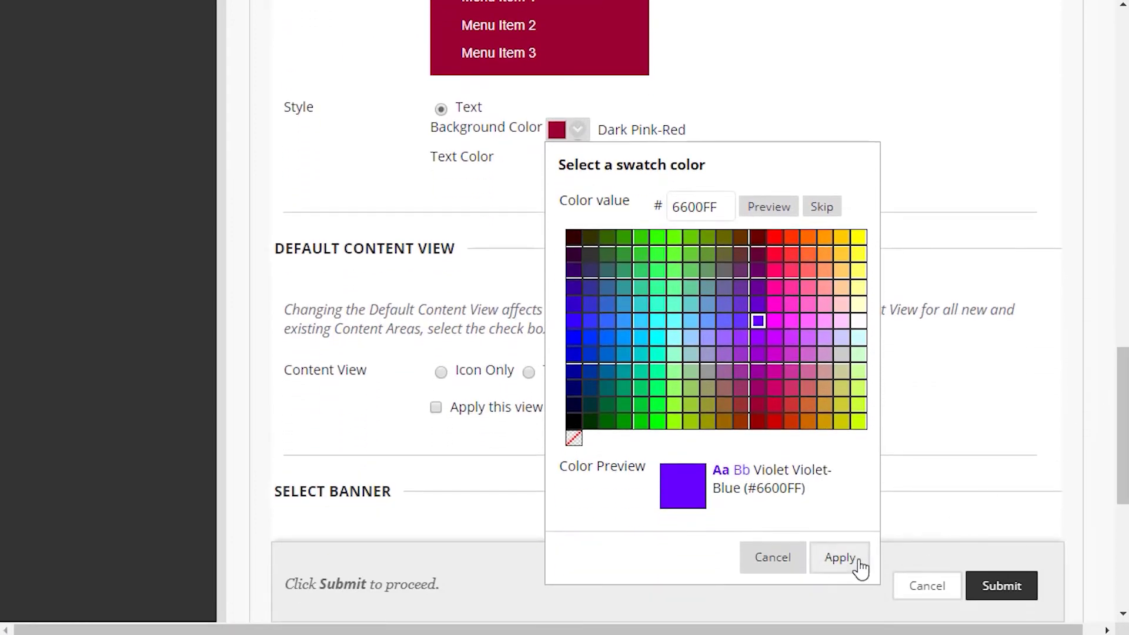
click(855, 563)
Step: Set the course menu's text color to Yellow (#FFFF00) and check the menu style preview
drag(1114, 441, 1115, 378)
click(579, 389)
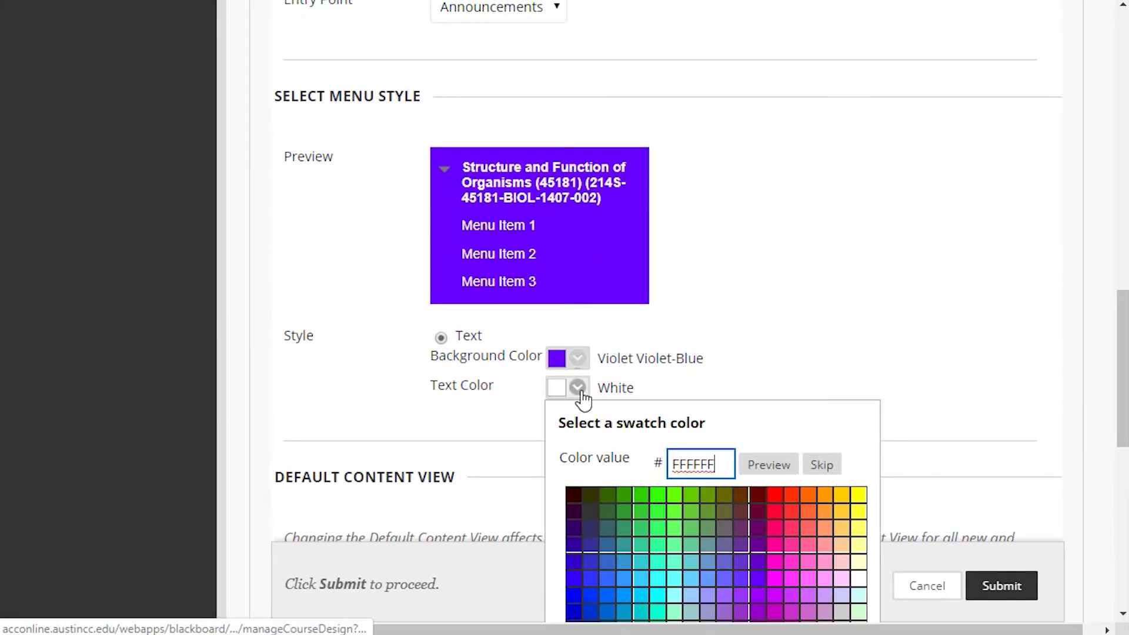
click(862, 497)
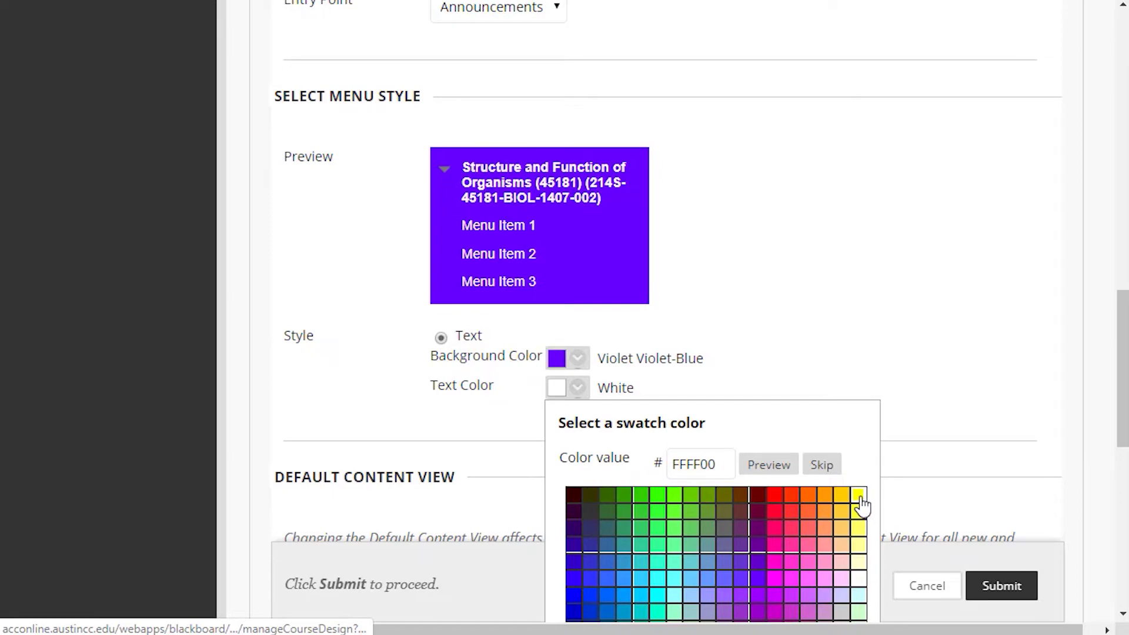
drag(1123, 338, 1116, 395)
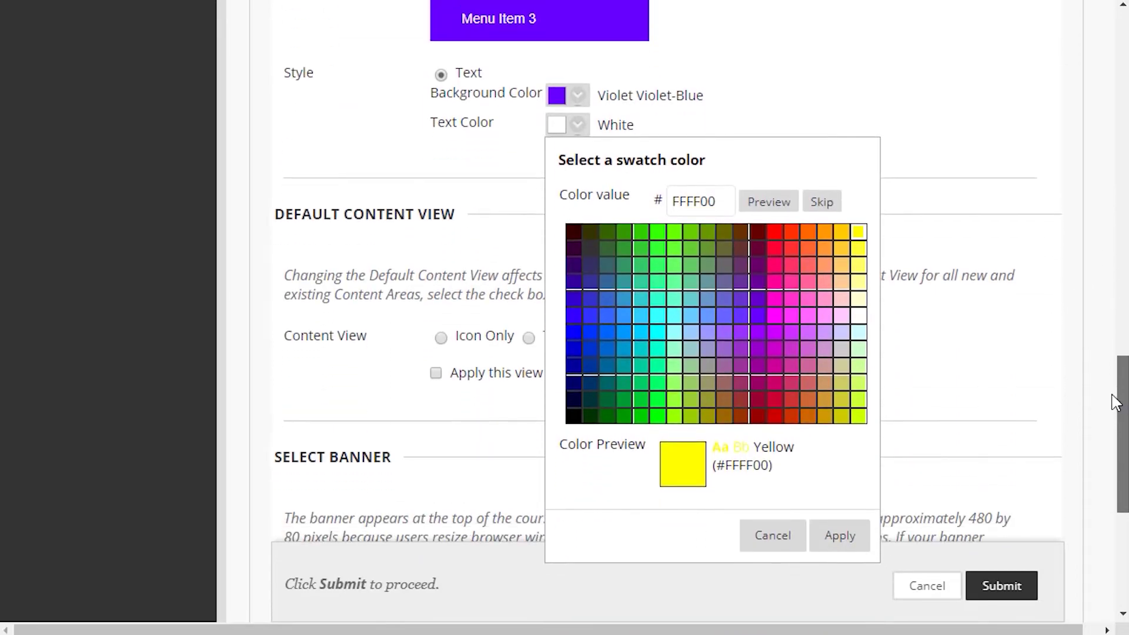
click(857, 536)
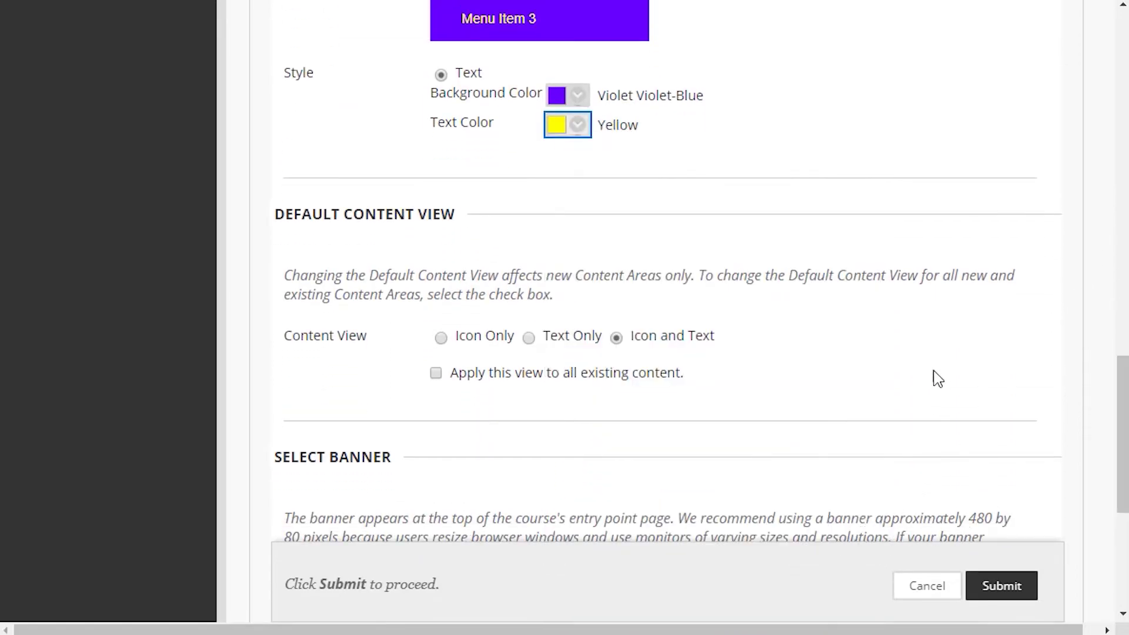
drag(1122, 388, 1122, 311)
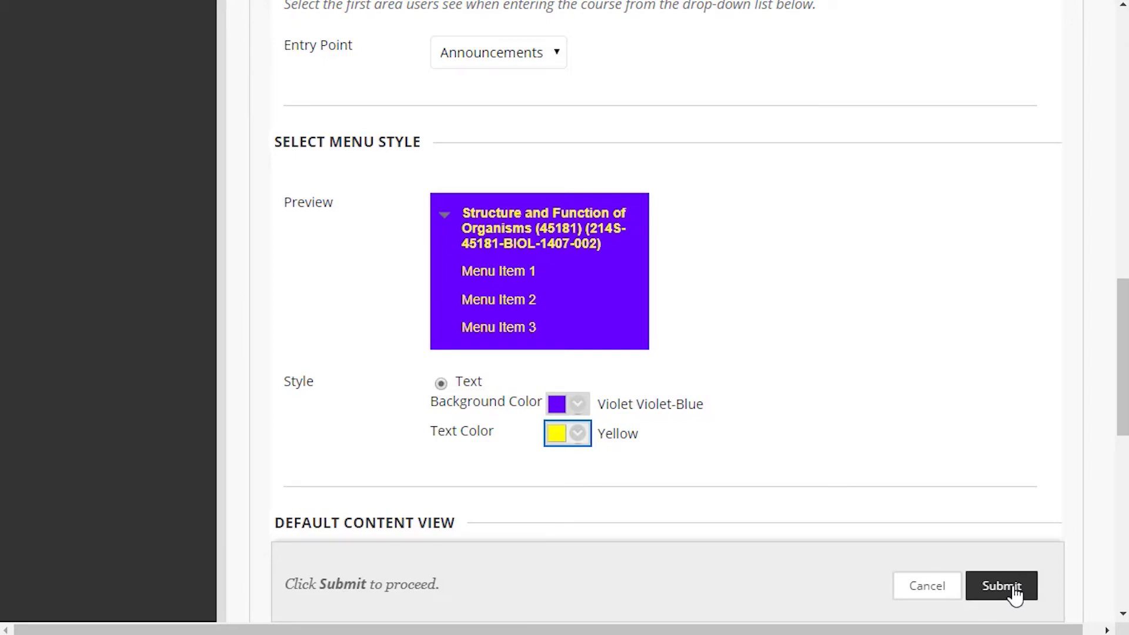
Step: Attach White Tailed Deer Banner Image.png as the course banner with alt text "BIOL 1407 Class Banner", and submit the style changes
drag(1121, 386, 1106, 548)
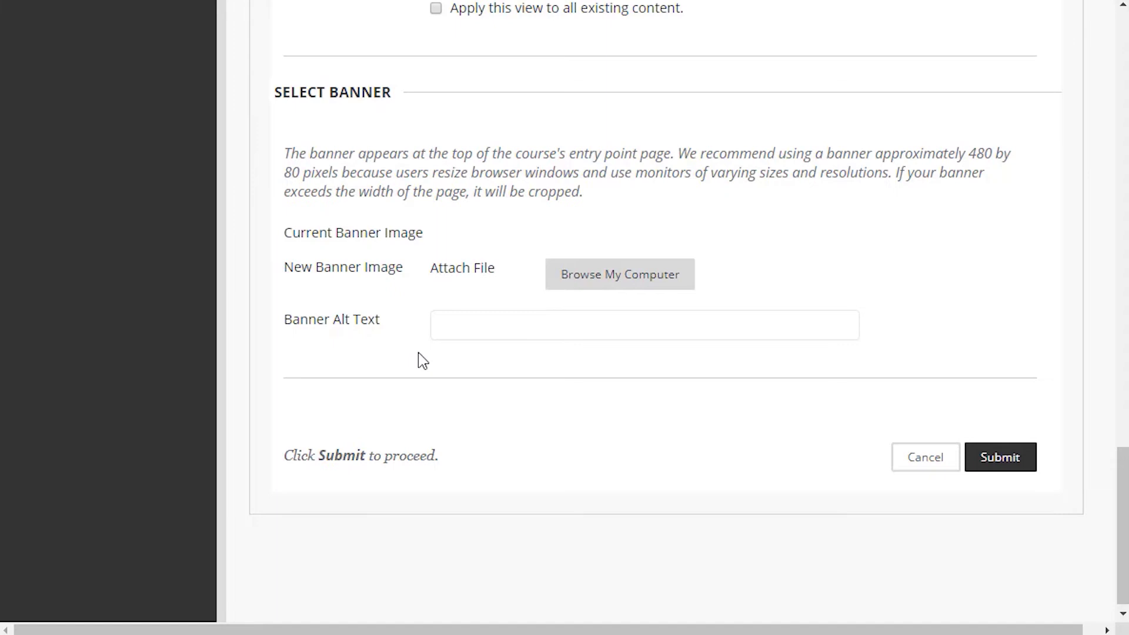
click(570, 282)
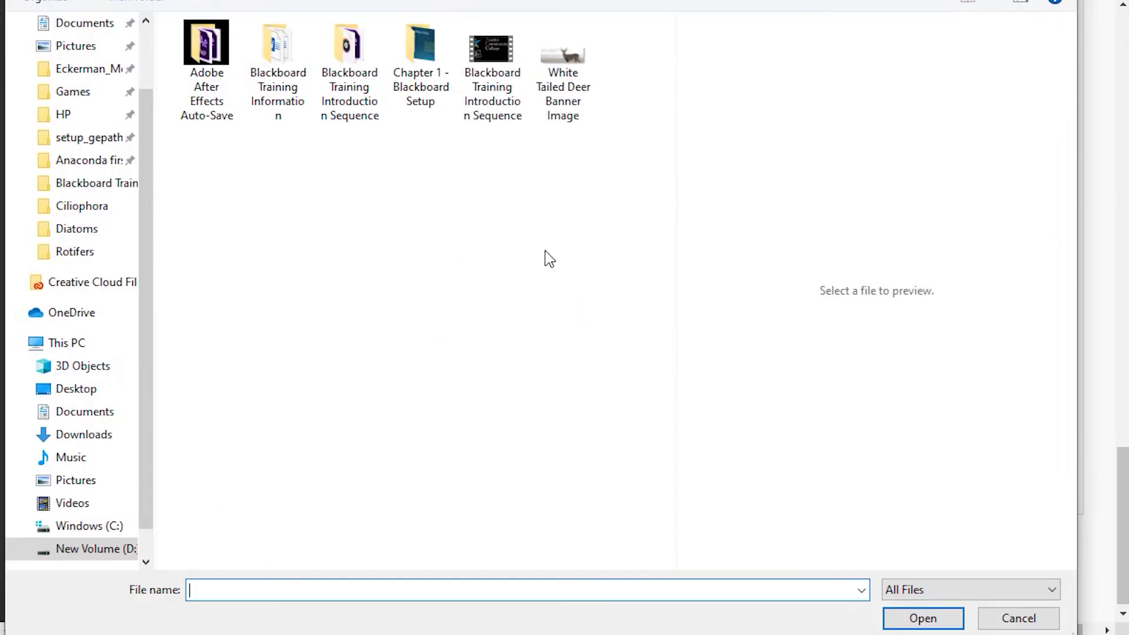
click(562, 69)
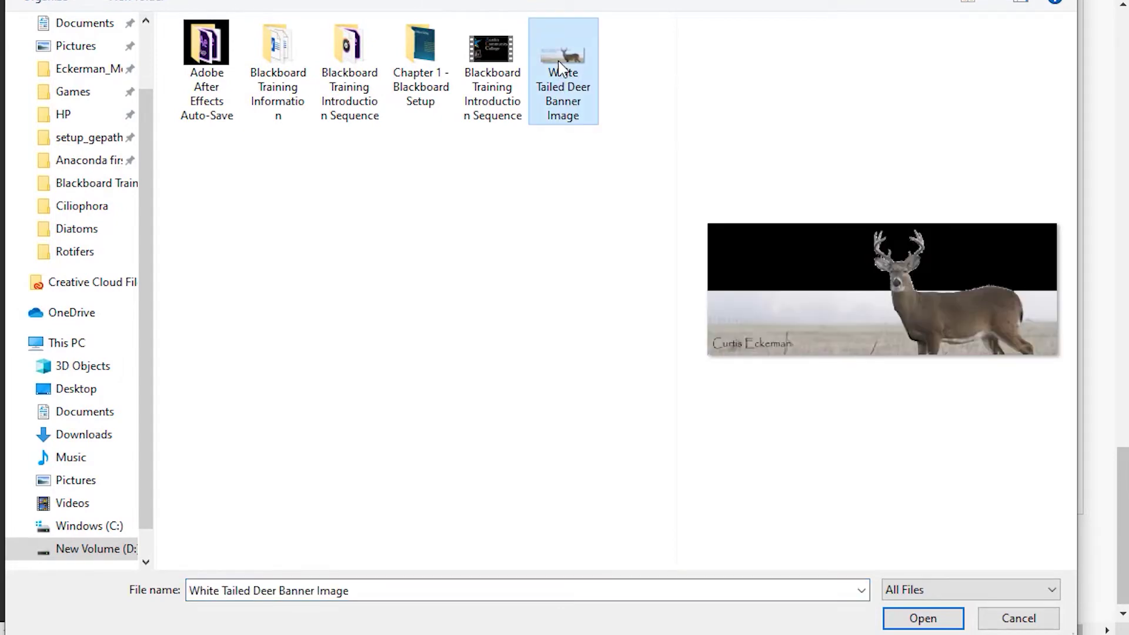
click(943, 622)
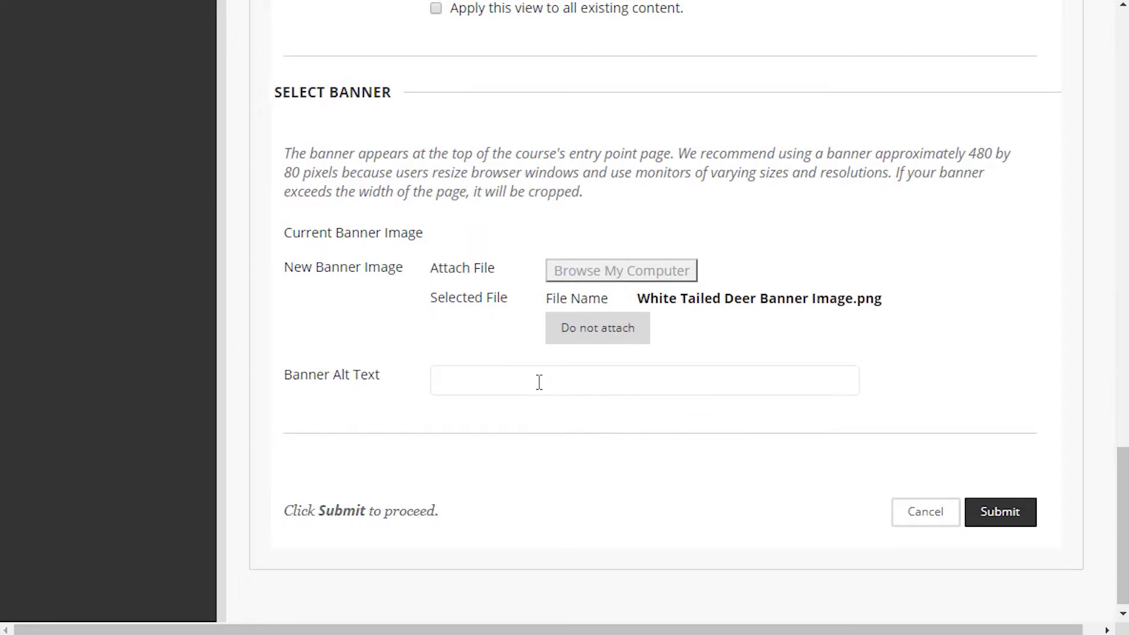
text(BIOL 1407 Class B)
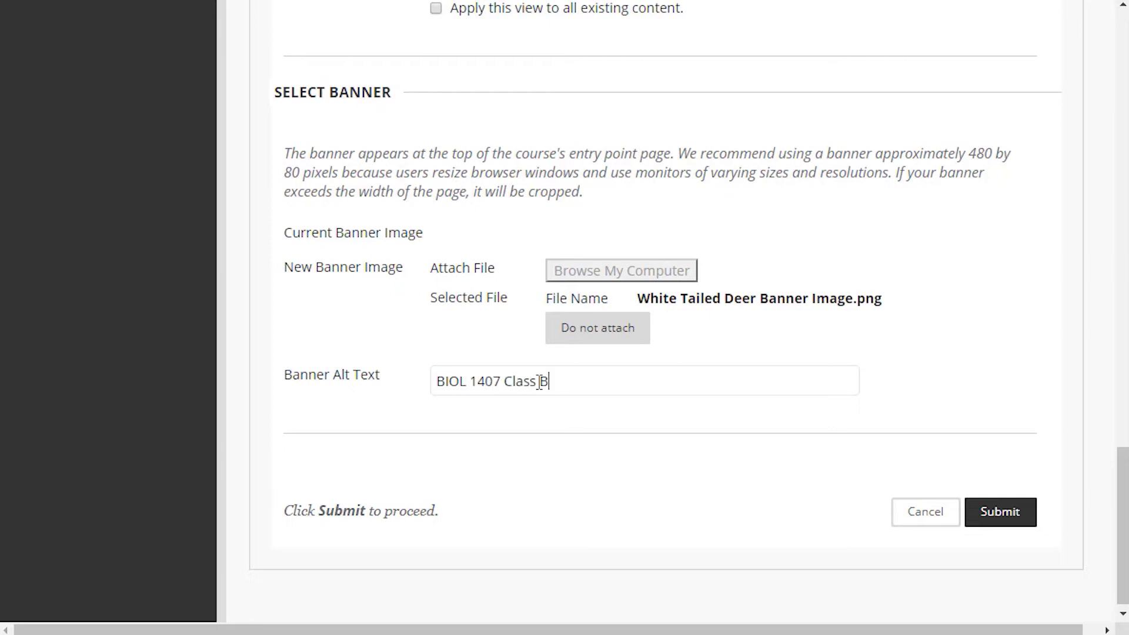
text(anner)
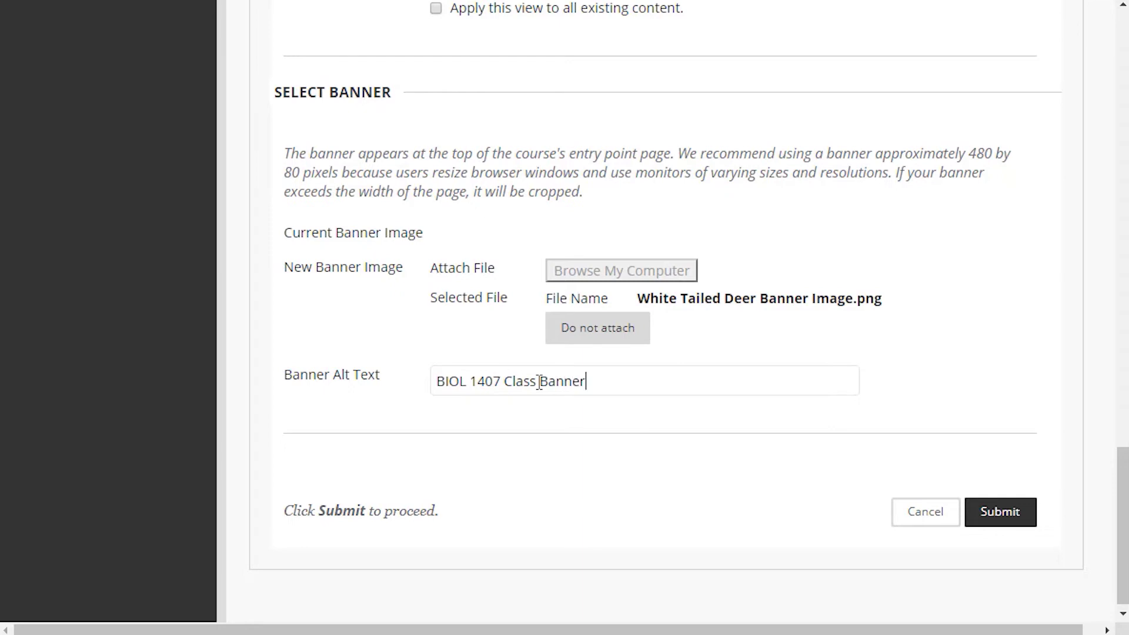
click(1004, 520)
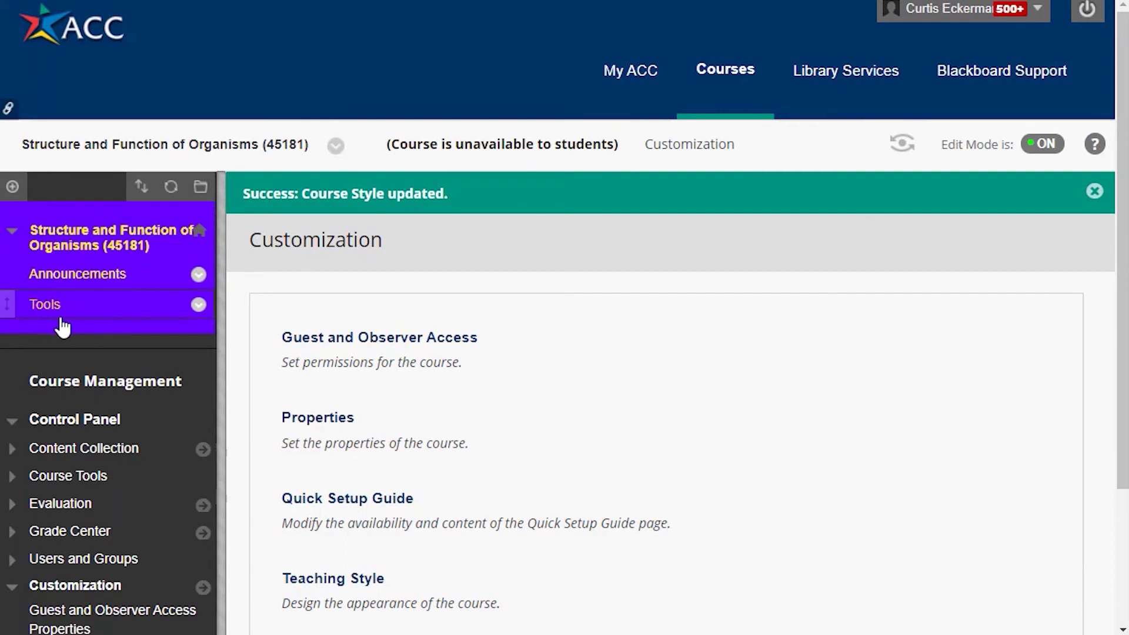
Step: Open the course's Announcements page and examine the new banner
click(82, 274)
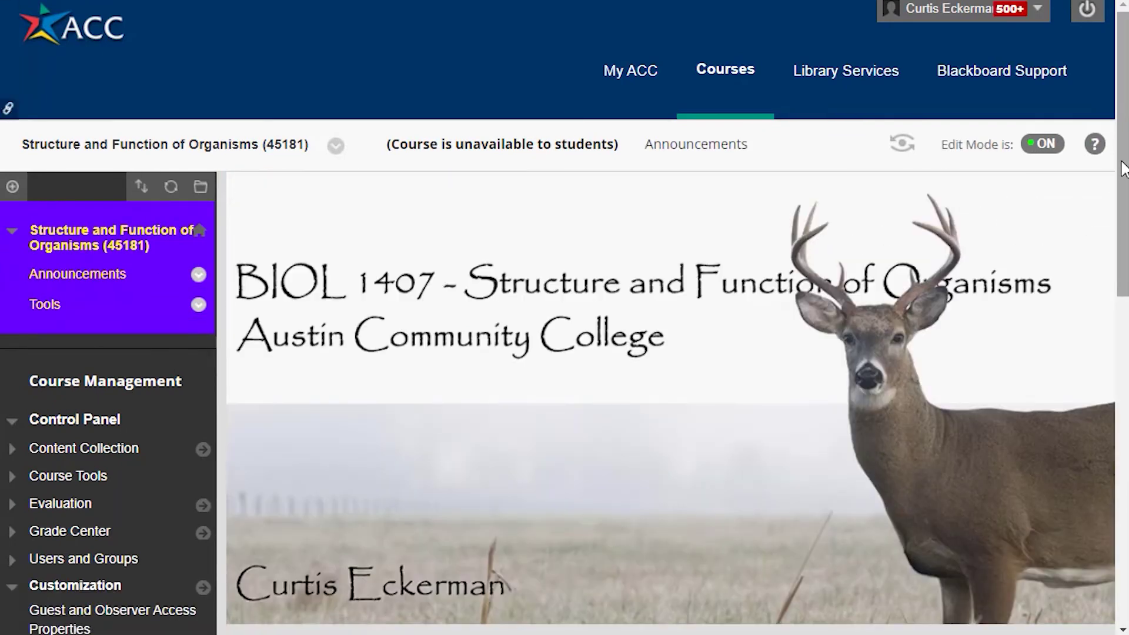
scroll(1123, 194, down, 1)
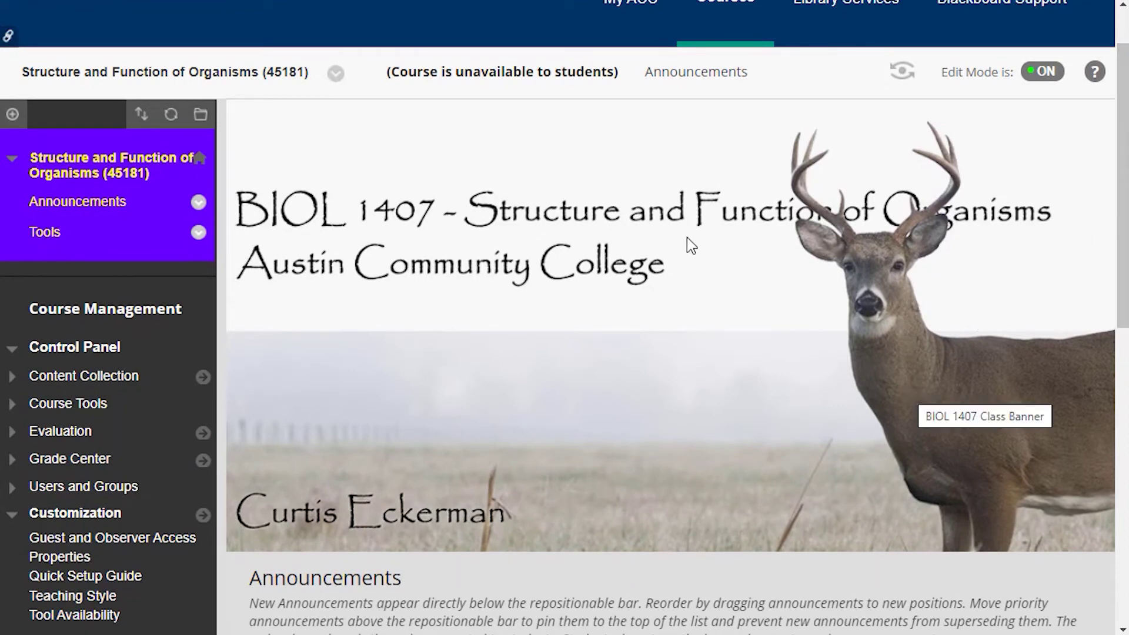
Step: Permanently delete the Tools item from the course menu
scroll(1123, 144, up, 1)
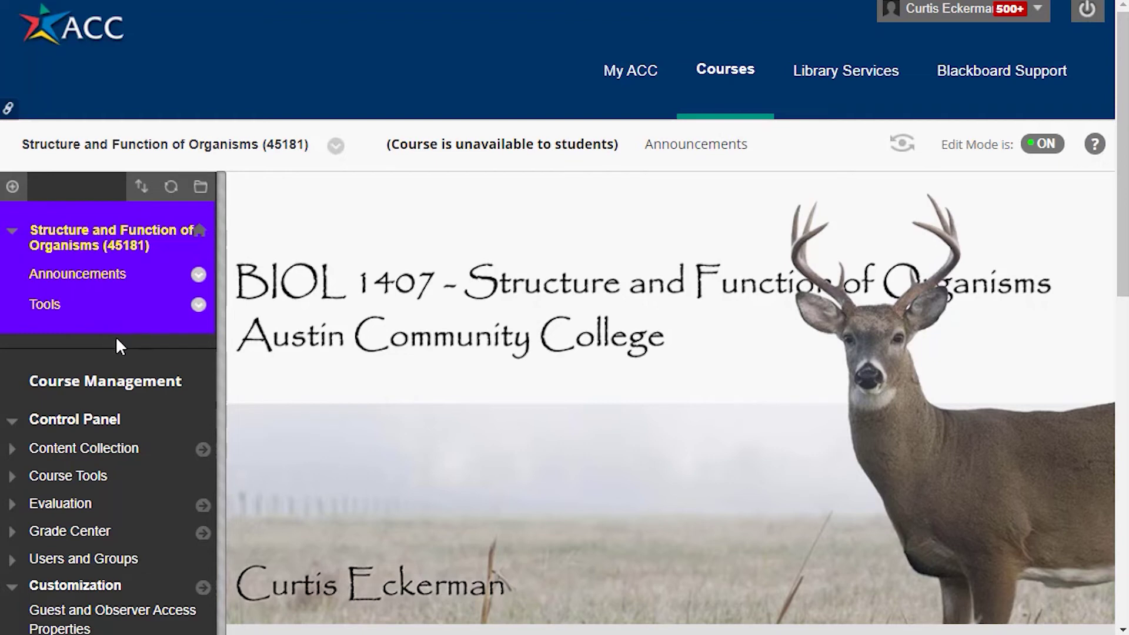
click(199, 306)
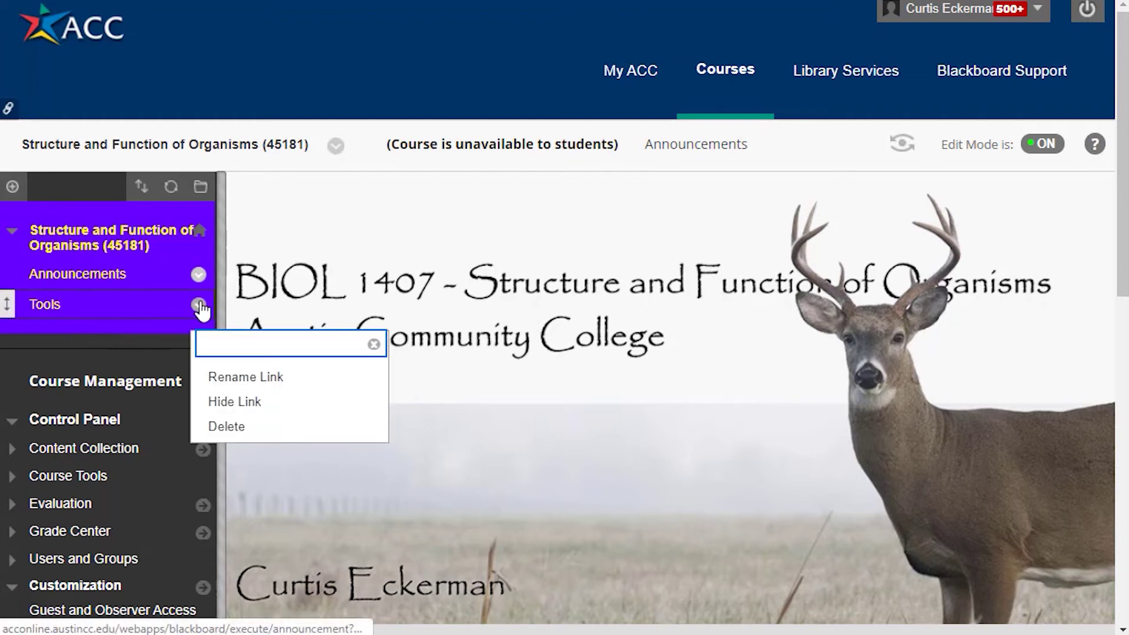
click(234, 434)
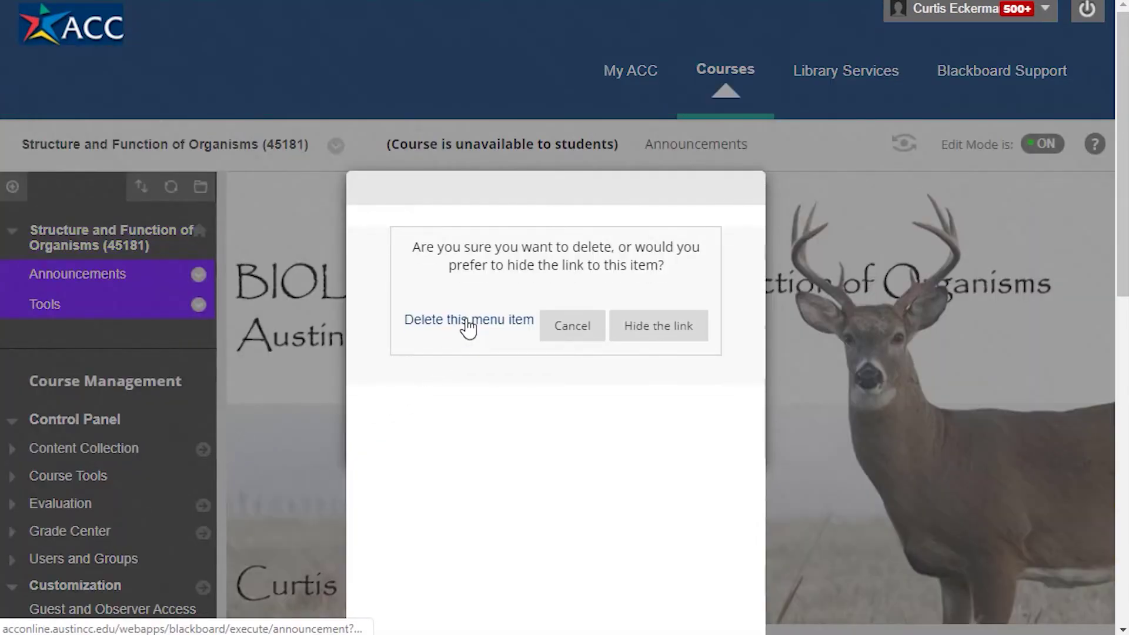
click(468, 323)
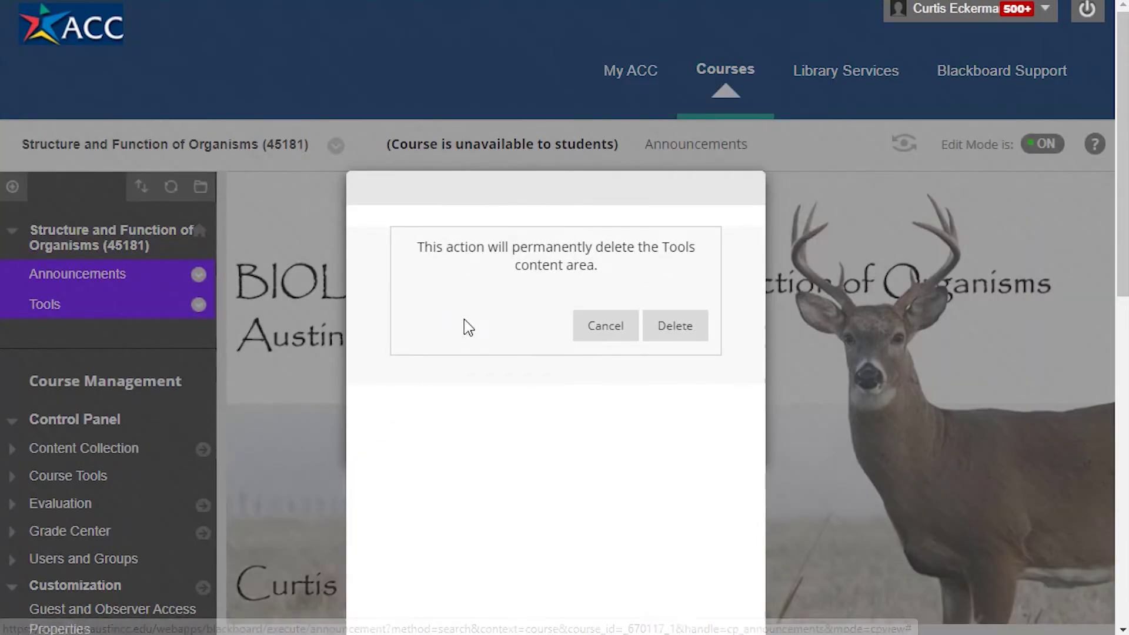
click(687, 332)
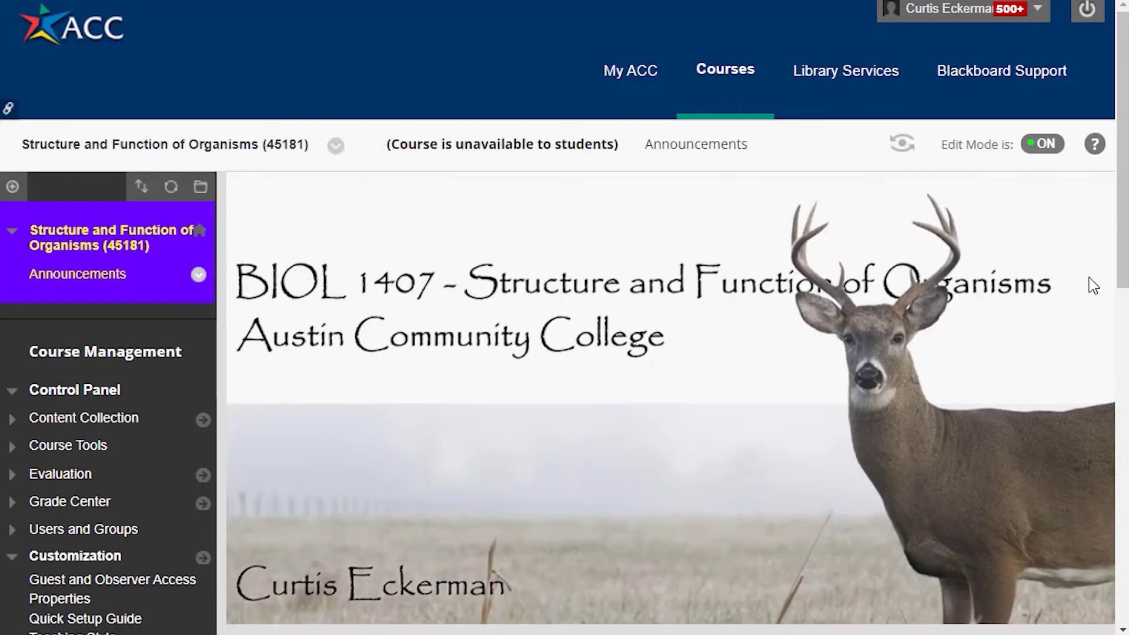
Step: In the course's Properties, set Make Course Available to Yes and submit the change
drag(1124, 217, 1125, 394)
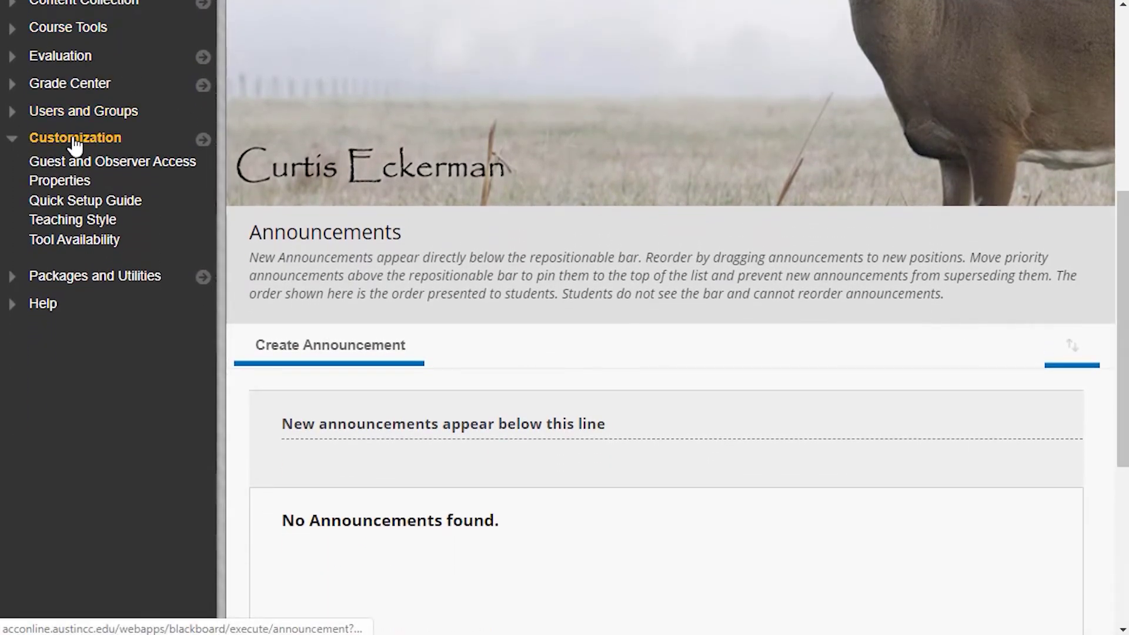
click(67, 182)
scroll(996, 114, down, 5)
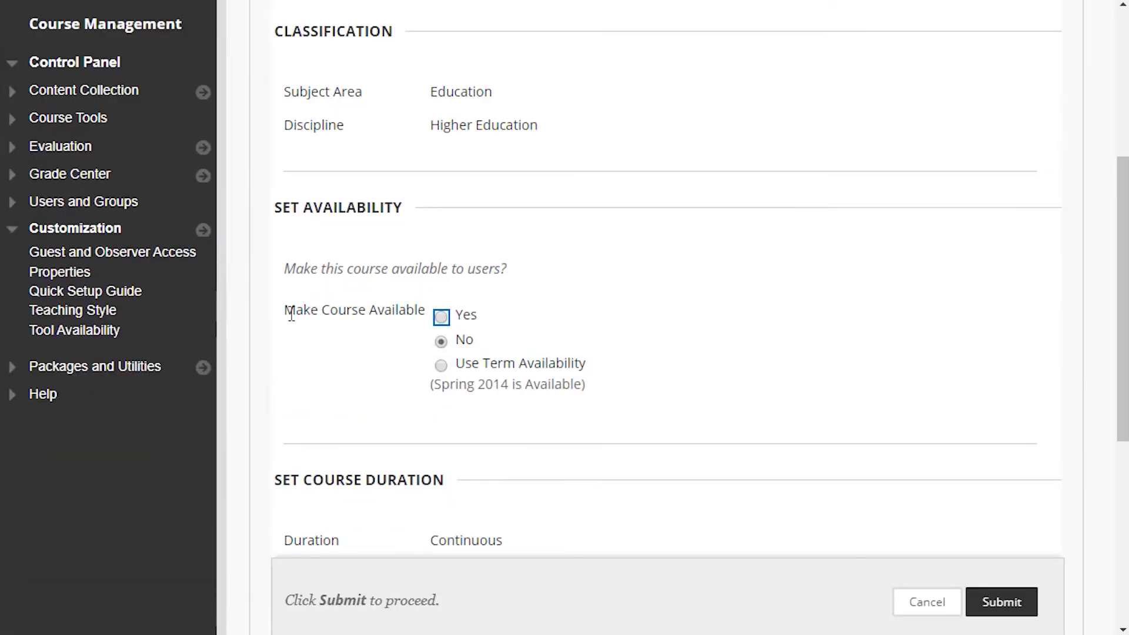
drag(282, 318, 413, 322)
click(442, 318)
click(1001, 602)
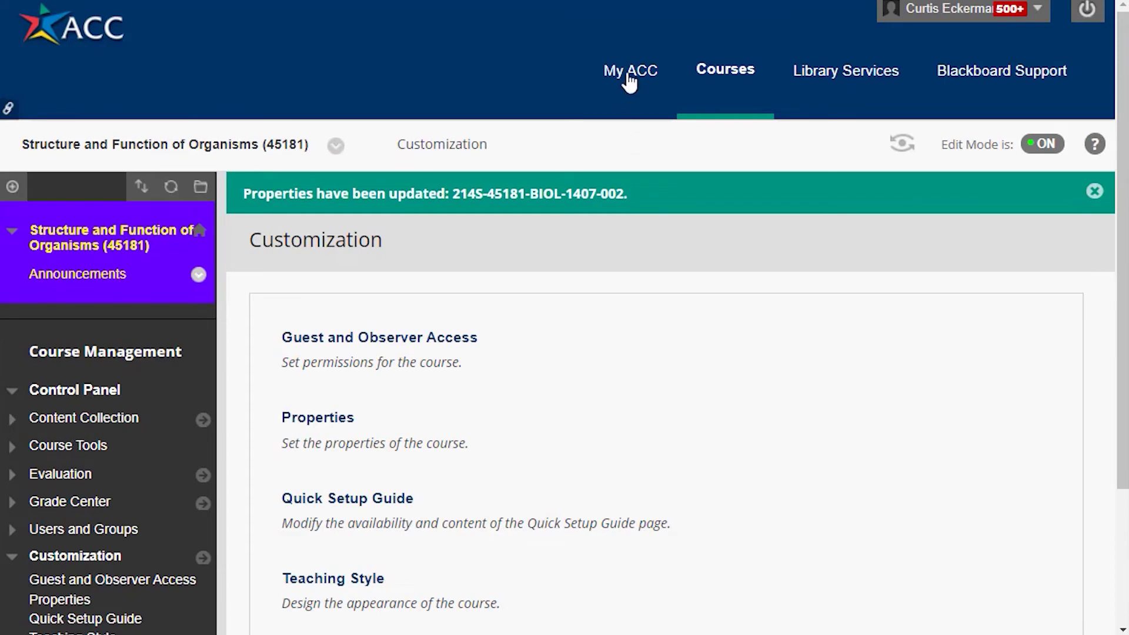
Step: Go to the My ACC home page, reopen the Structure and Function of Organisms course and look over its landing page
click(630, 80)
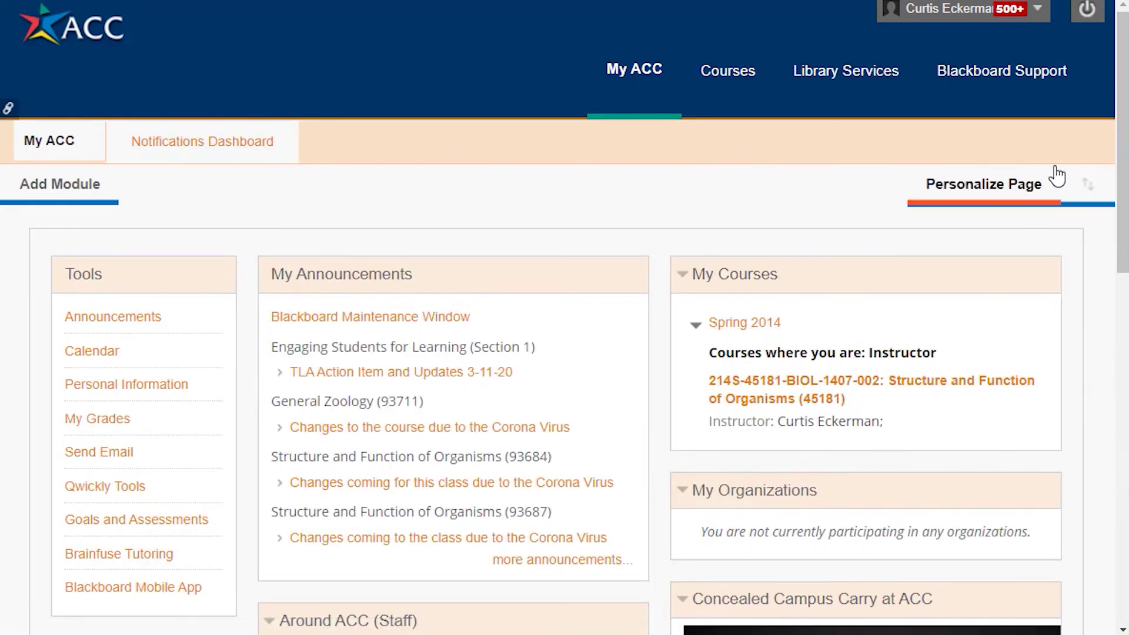
click(829, 393)
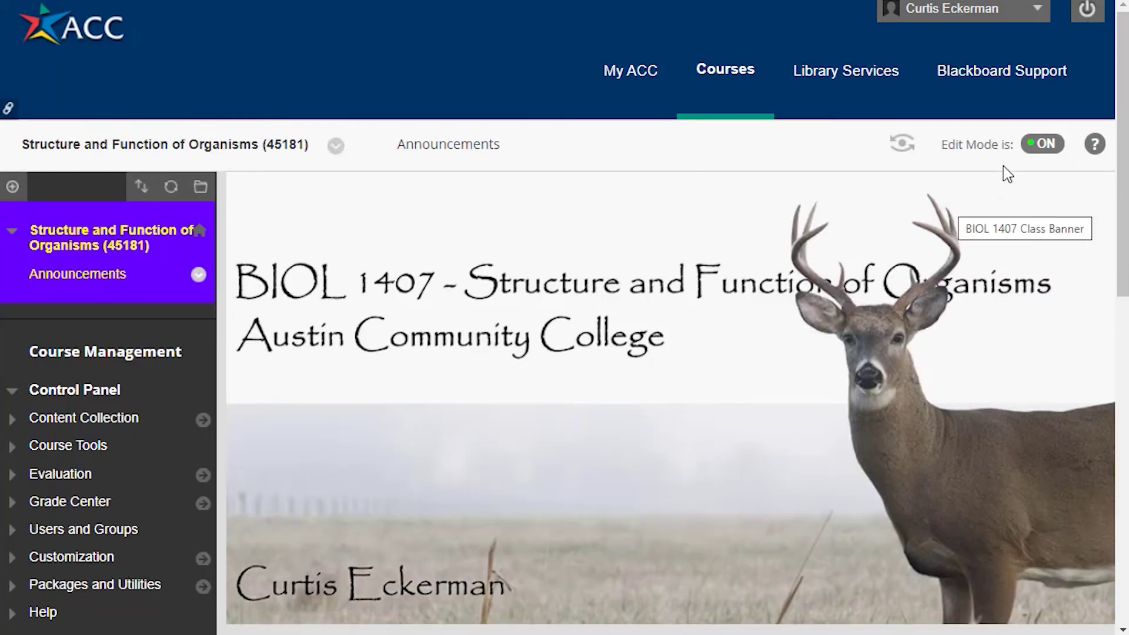
scroll(1124, 52, down, 2)
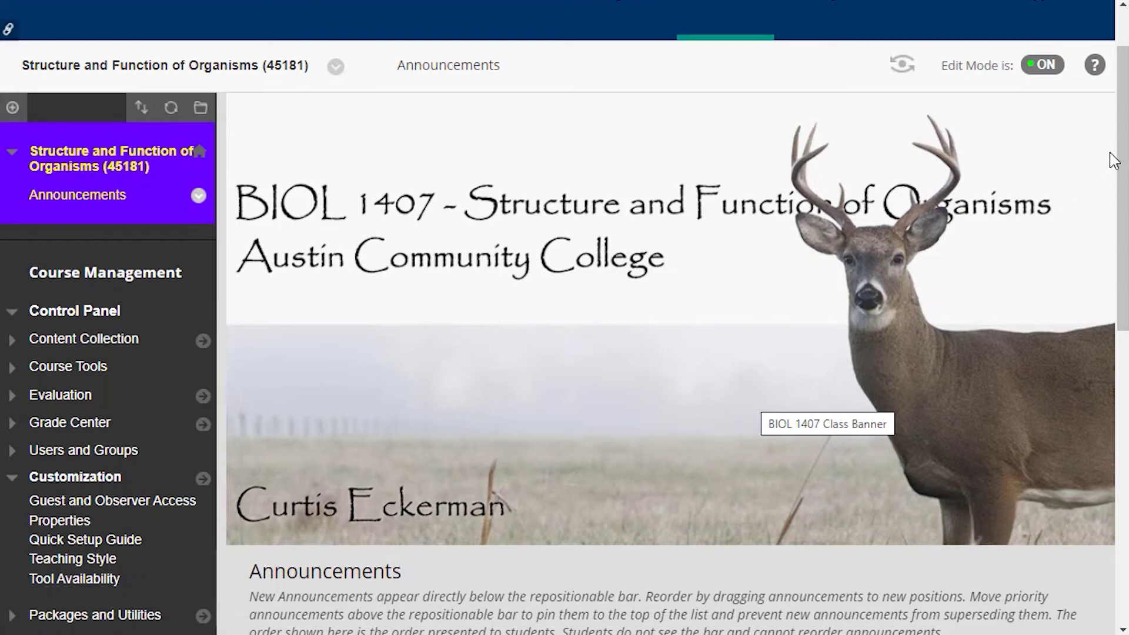
drag(1125, 146, 1125, 182)
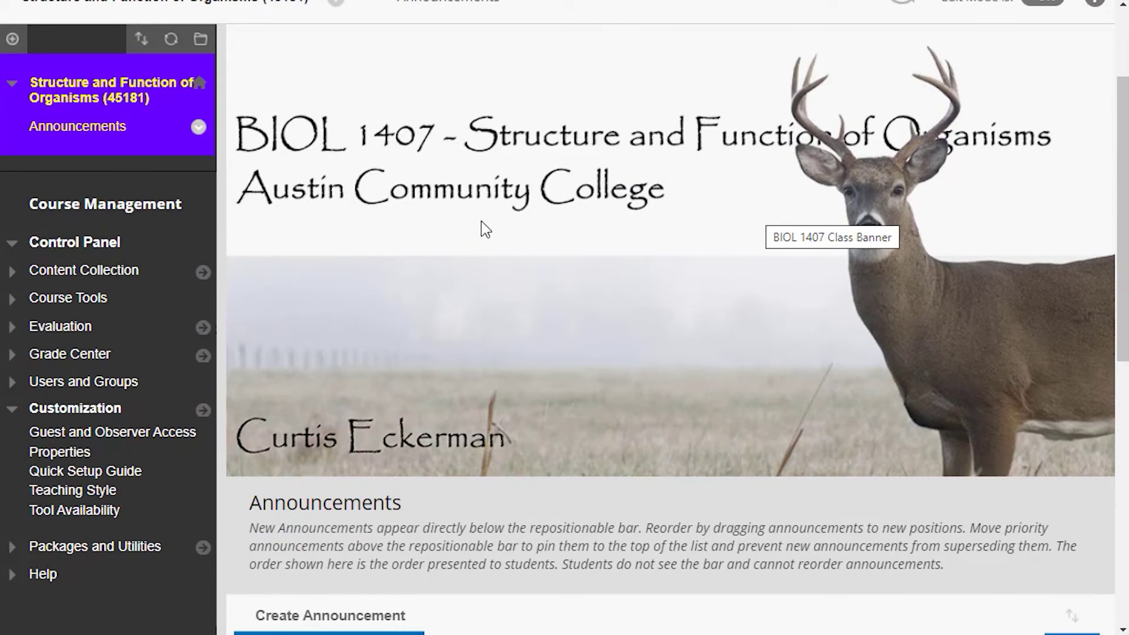
drag(1116, 116, 1121, 90)
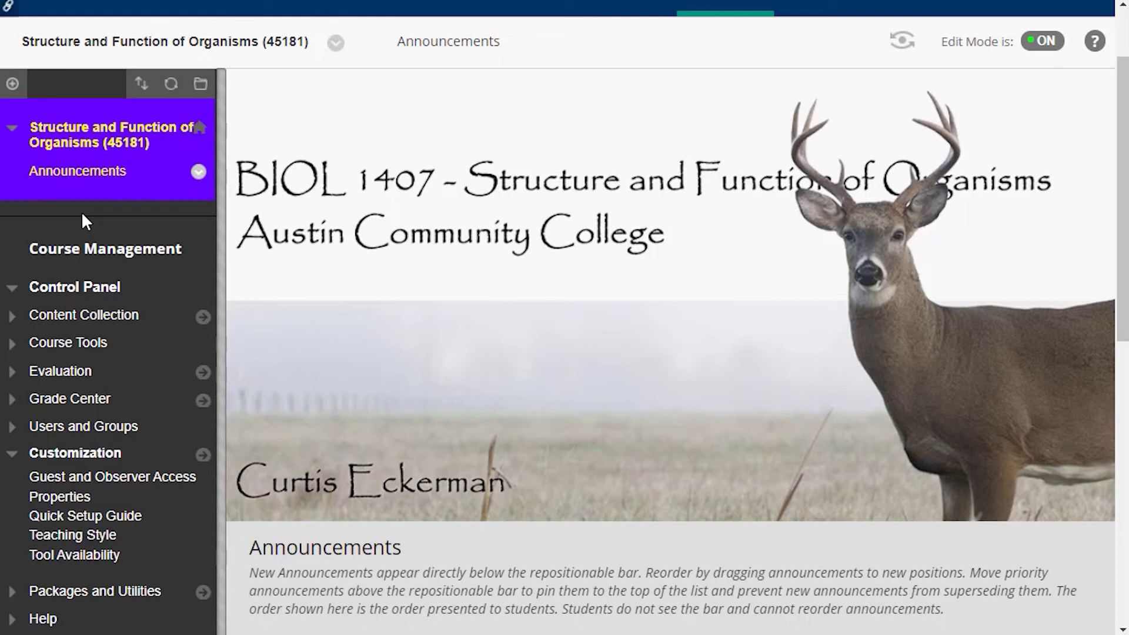
Step: Add a content area named "Class Information" to the course menu and make it available to users
click(12, 83)
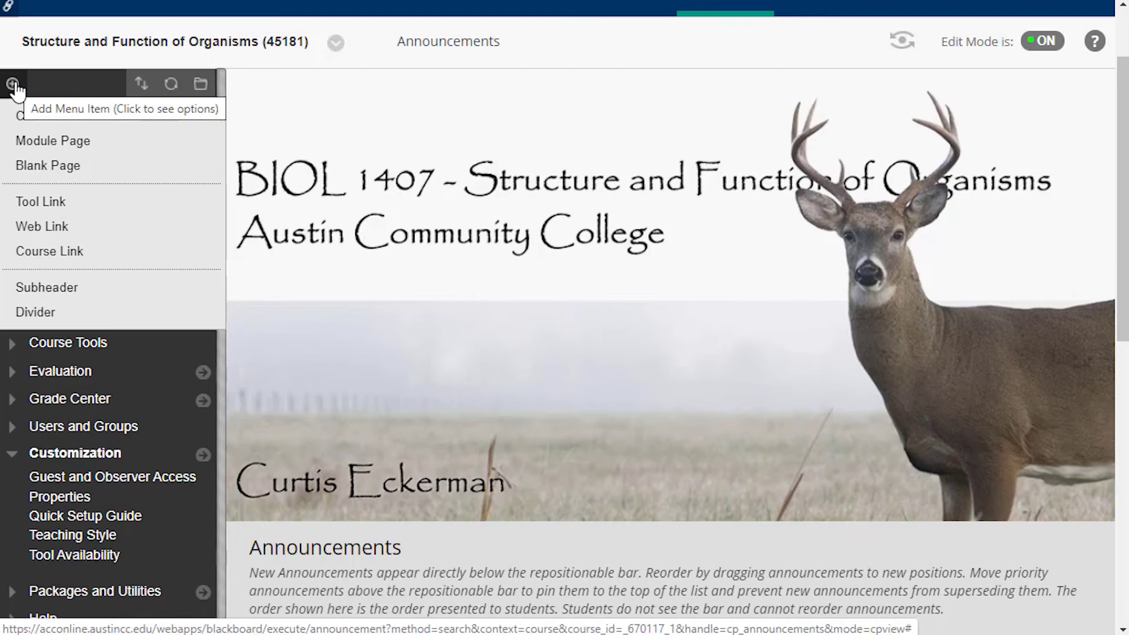
click(25, 121)
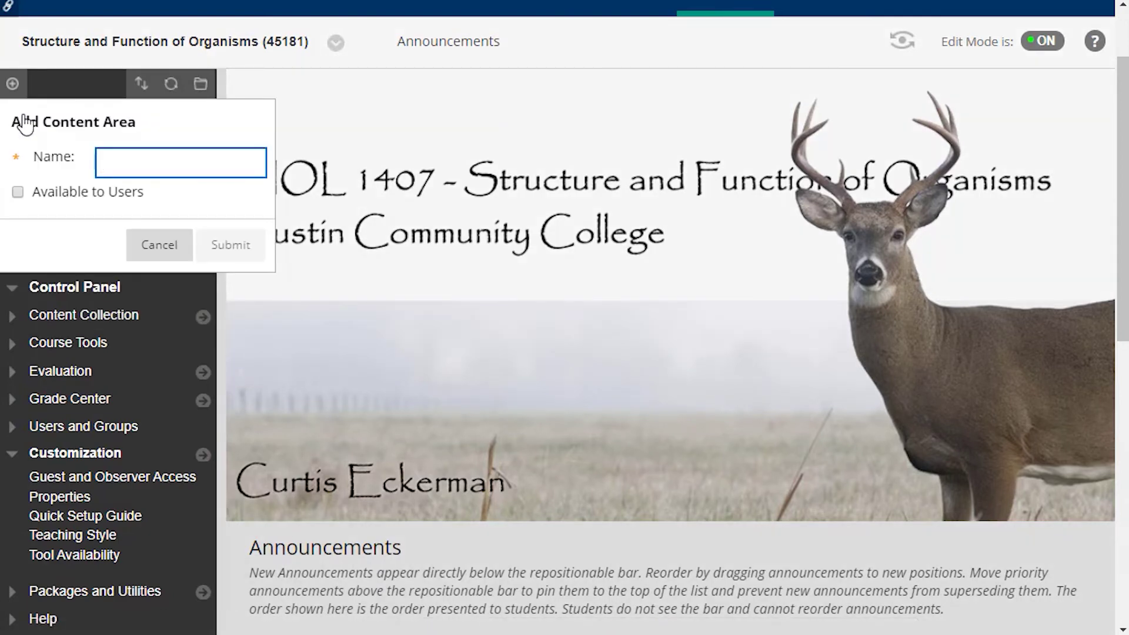
text(C)
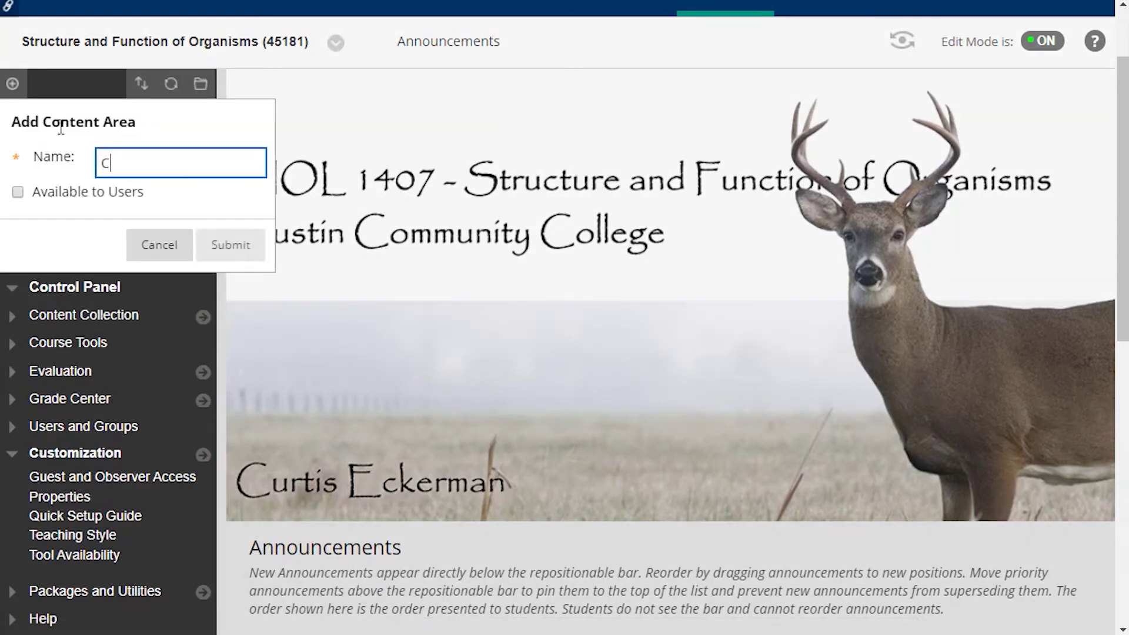
text(lass Information)
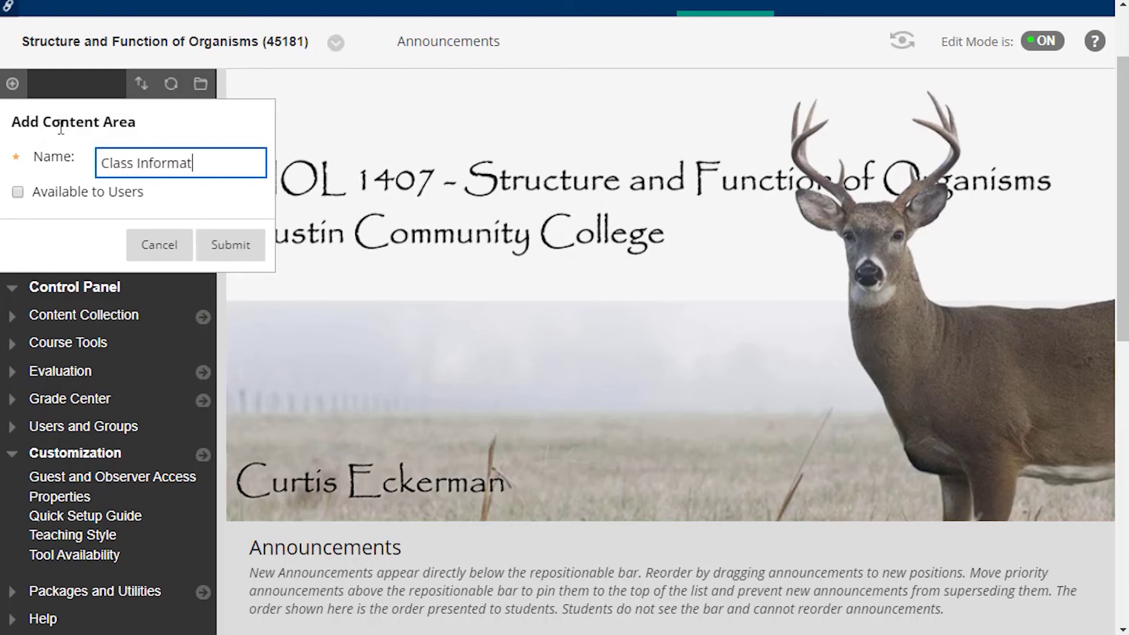
click(17, 193)
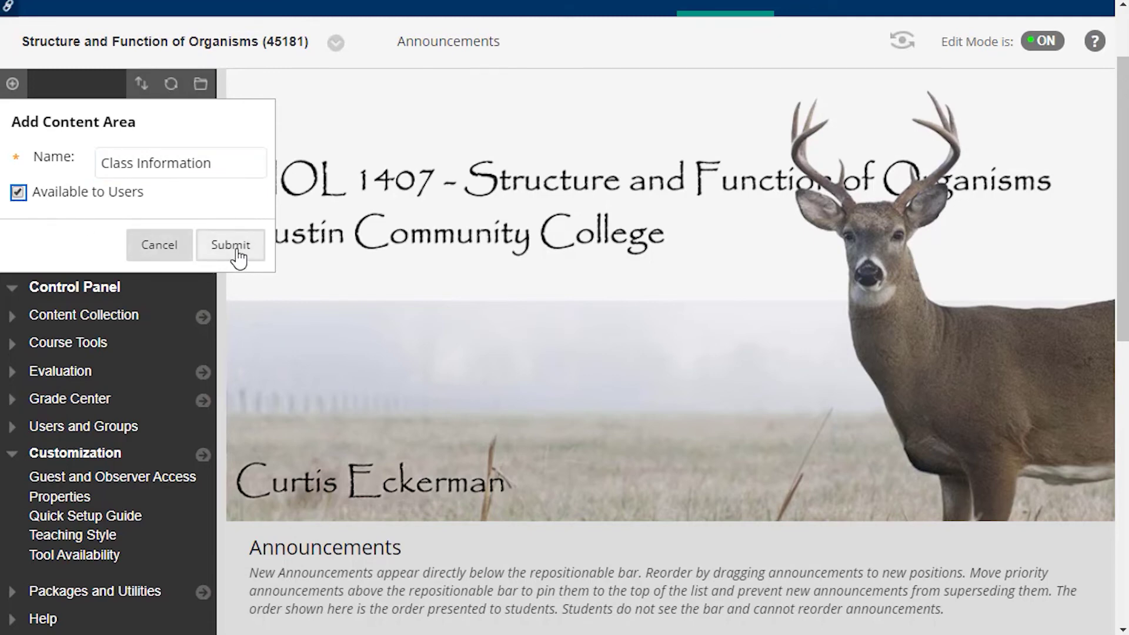
click(238, 254)
click(113, 245)
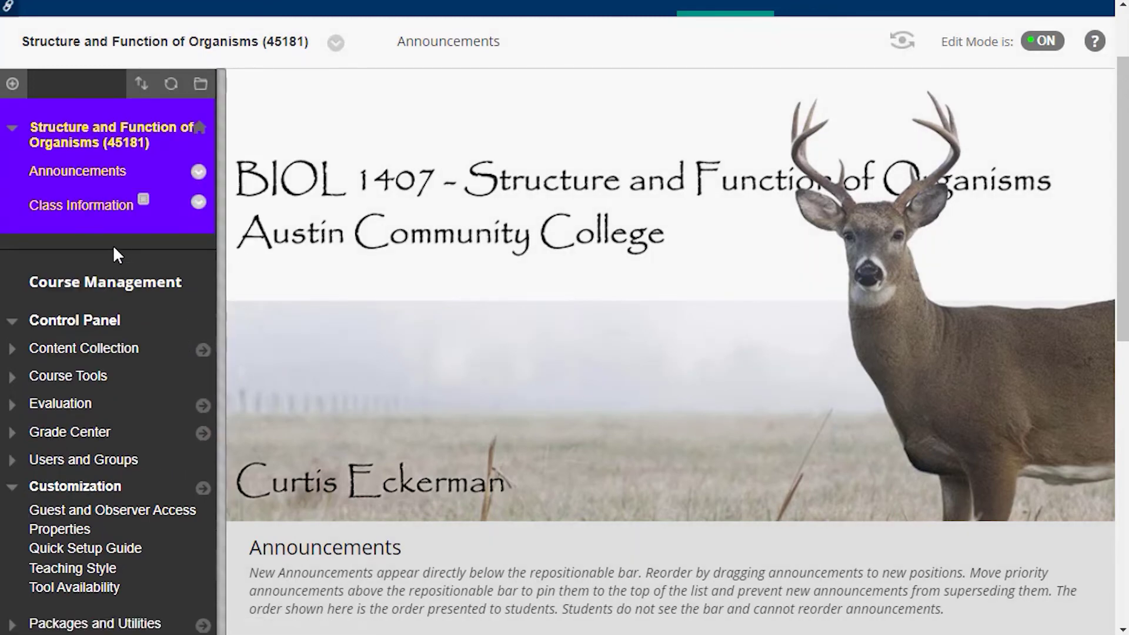
Step: Add a content area named "Course Content" to the course menu and make it available to users
click(12, 83)
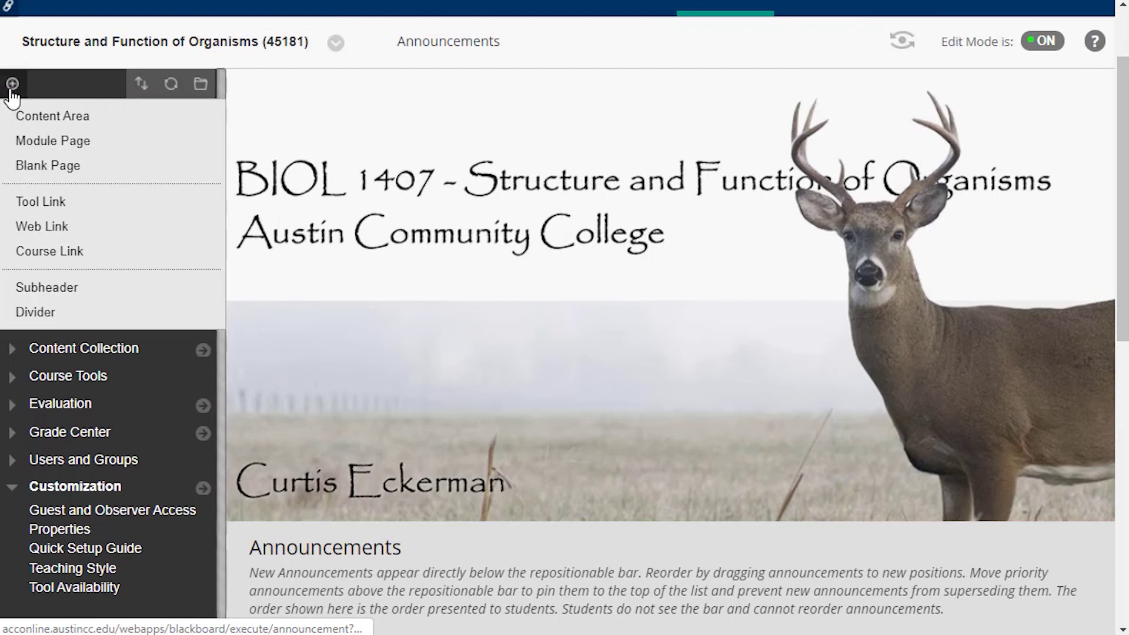
click(32, 118)
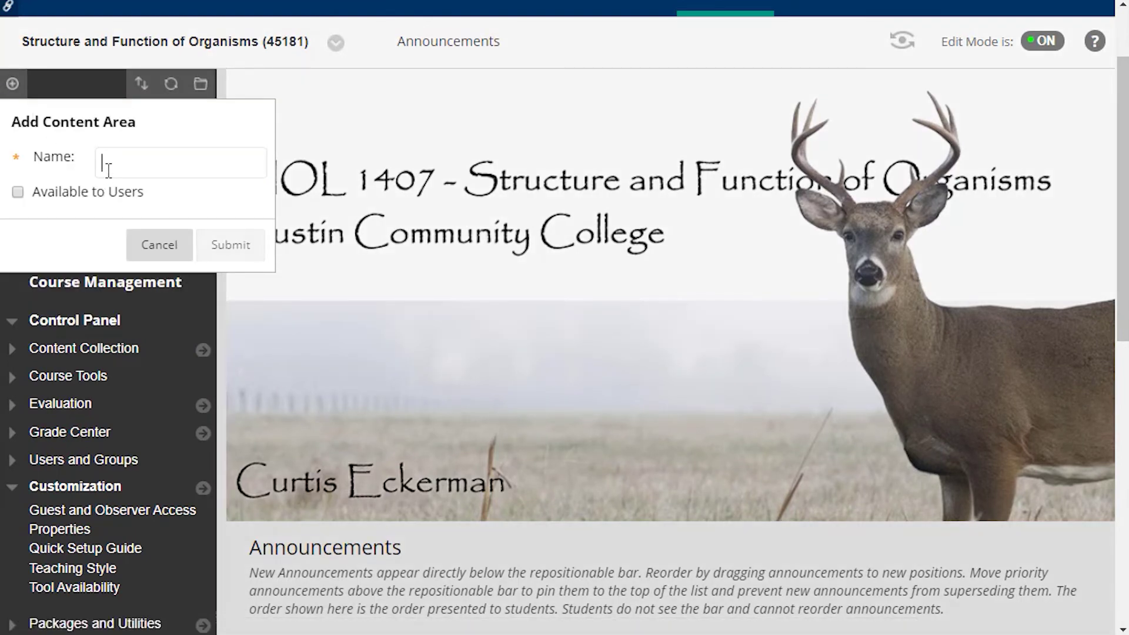
text(Course Content)
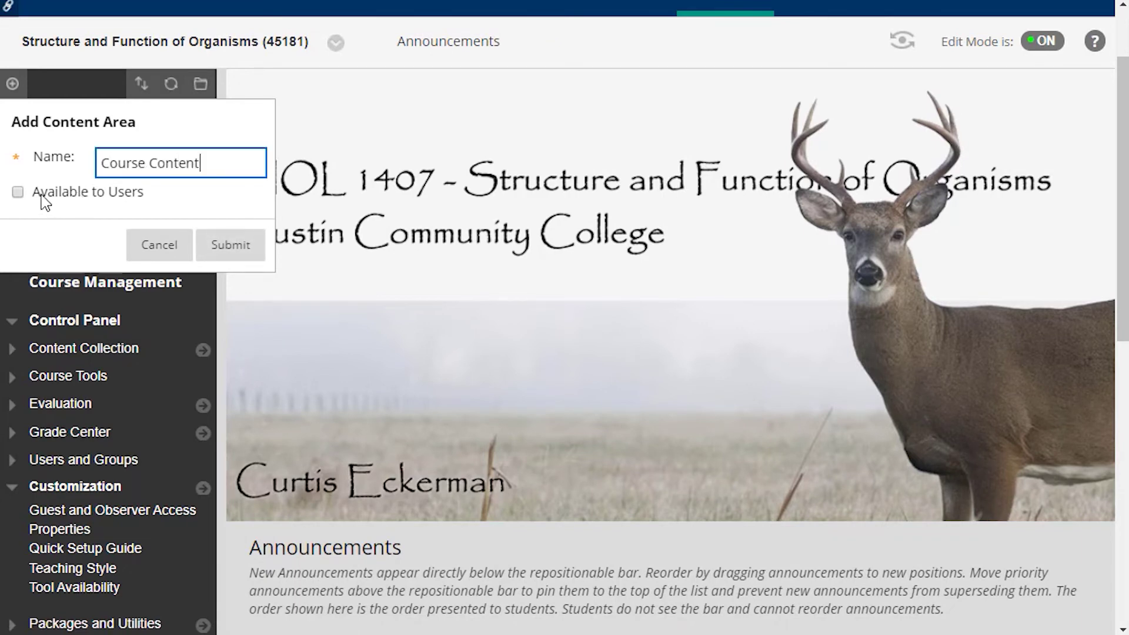
click(17, 192)
click(232, 247)
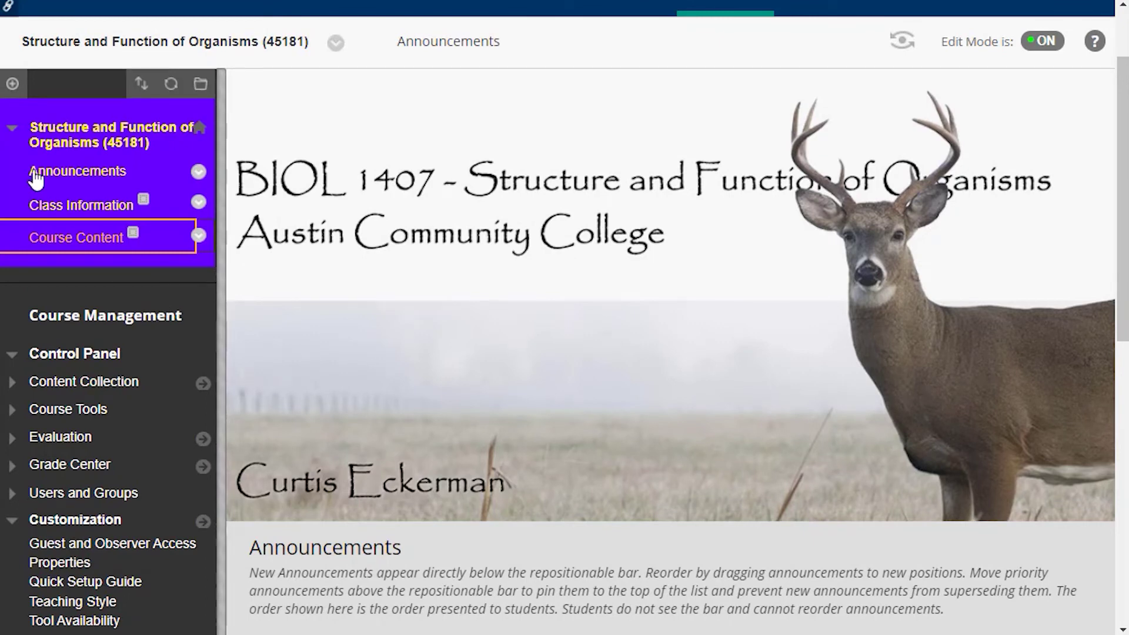
Step: Add a Discussion Board tool link named "Discussions" to the course menu and make it available to users
click(12, 84)
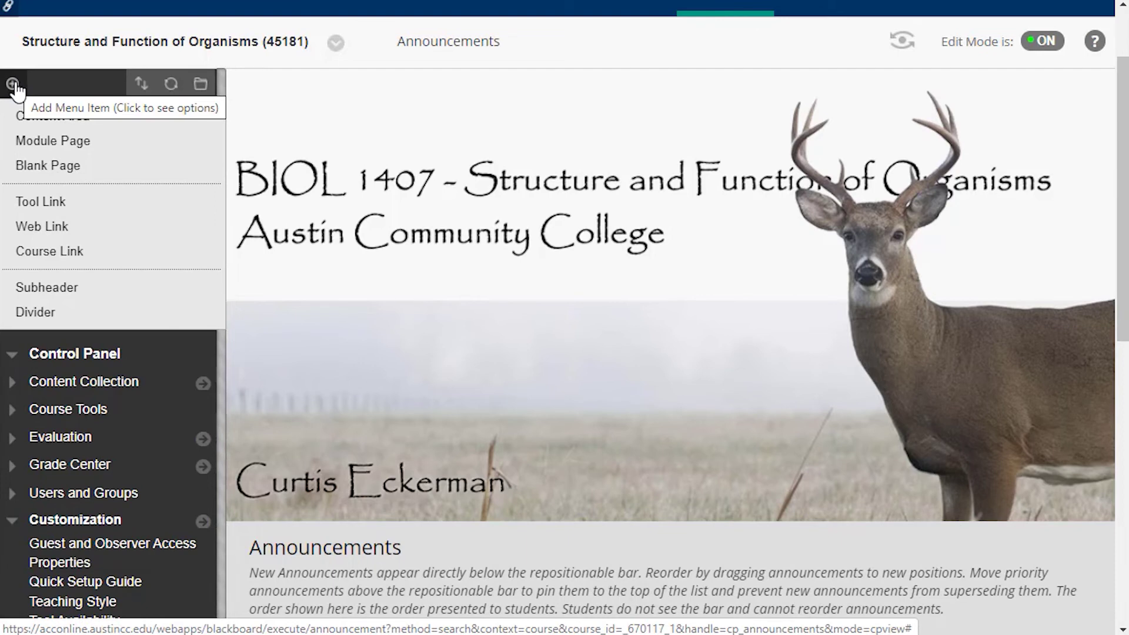
click(56, 206)
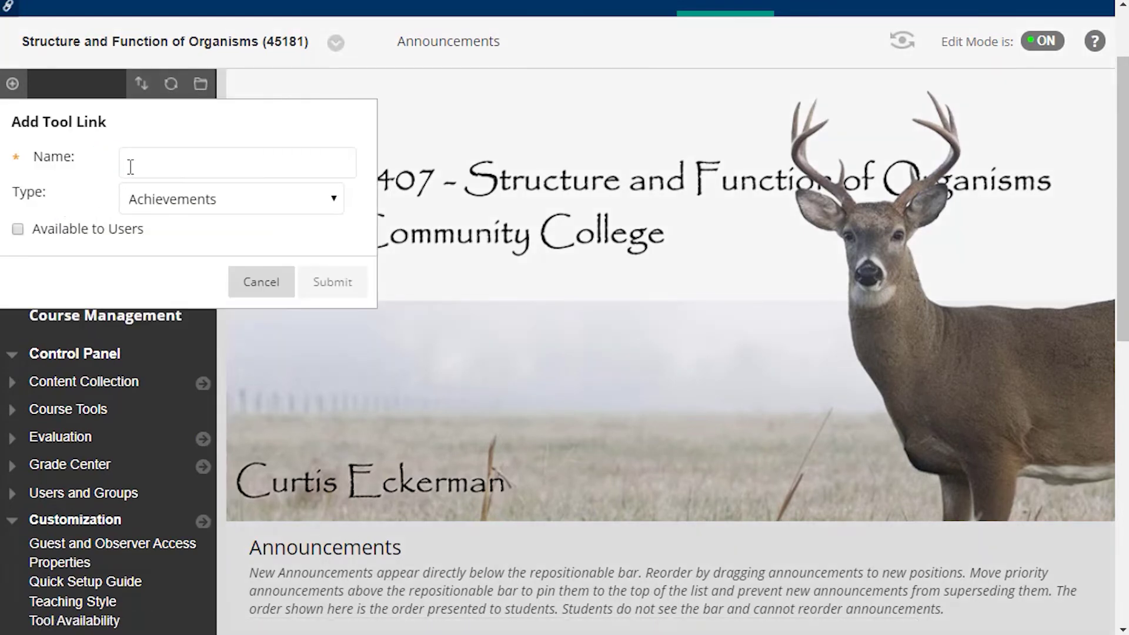
click(176, 201)
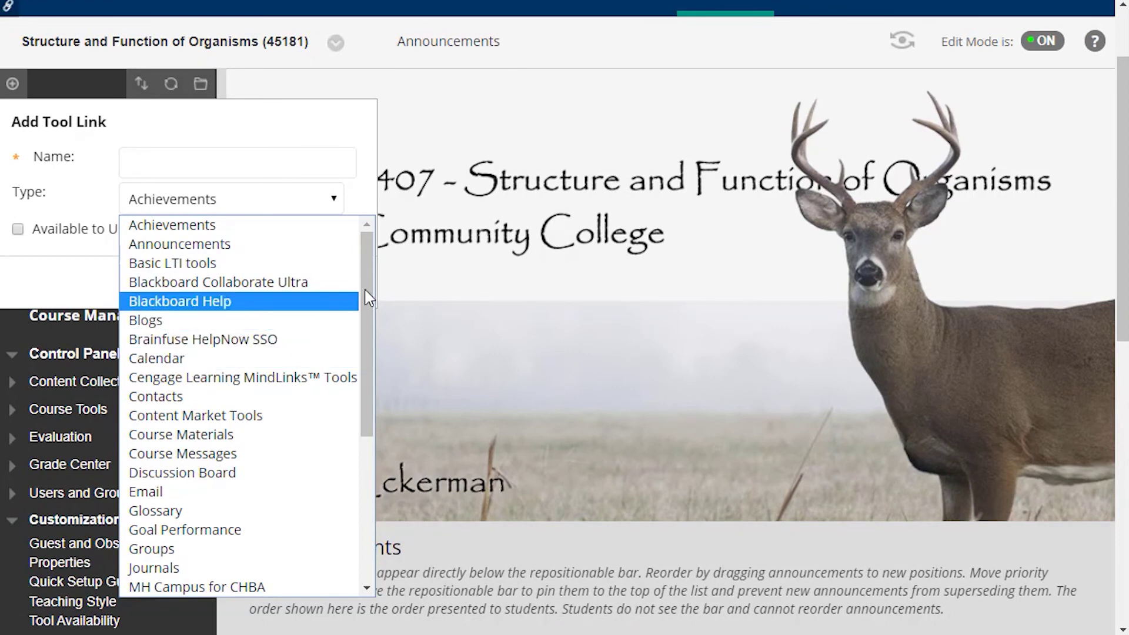
drag(370, 295, 365, 327)
scroll(369, 336, down, 2)
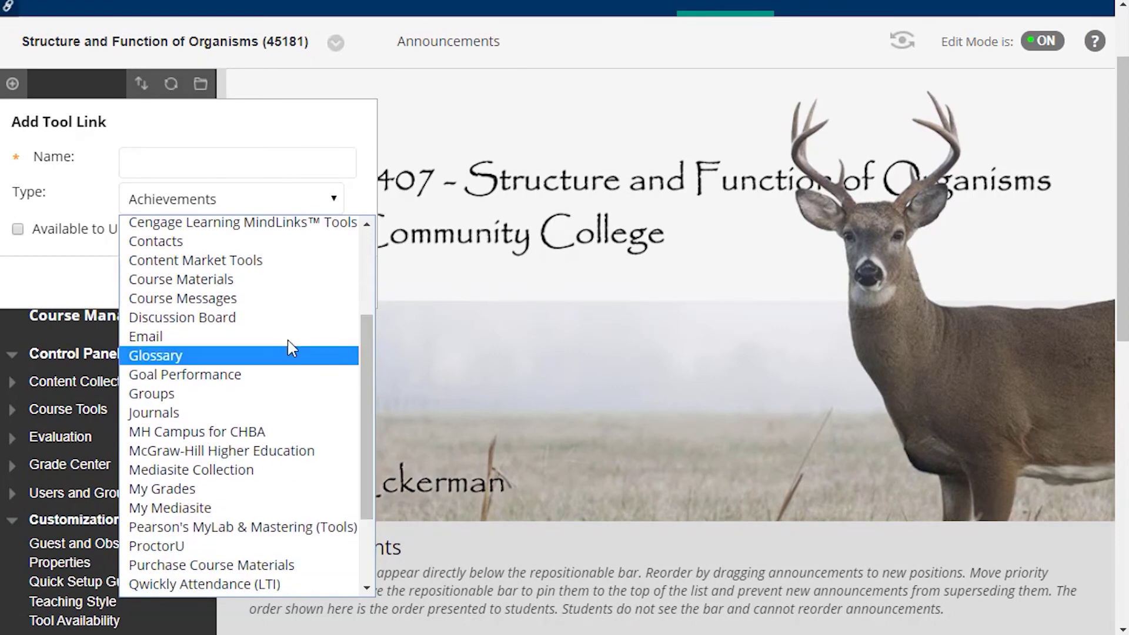
click(209, 327)
click(149, 161)
text(Discussion)
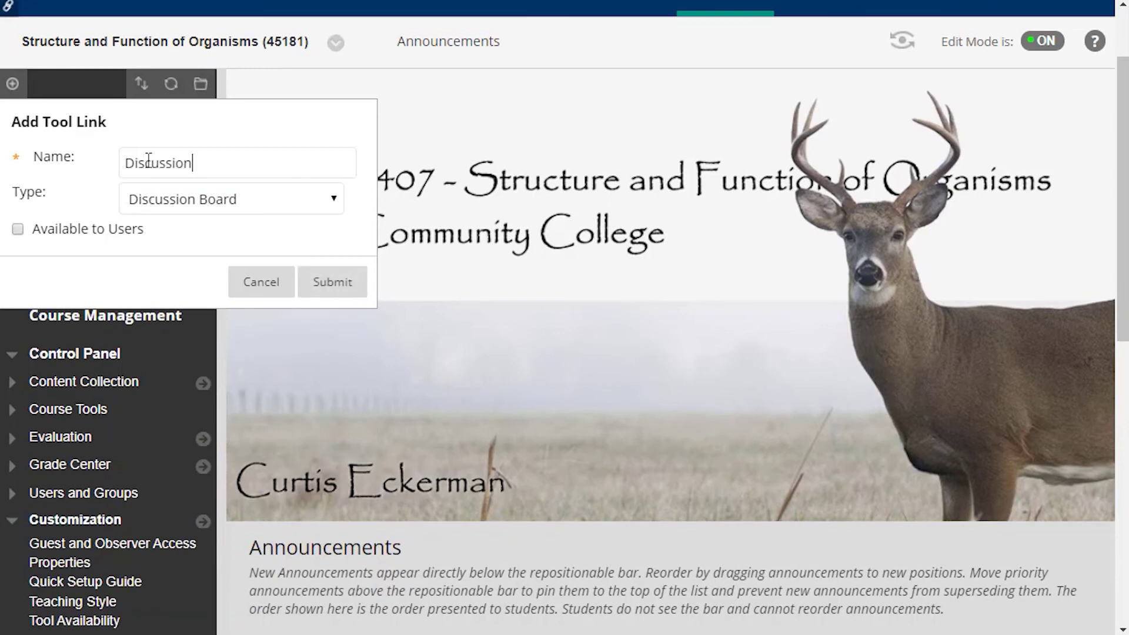
click(18, 229)
click(332, 283)
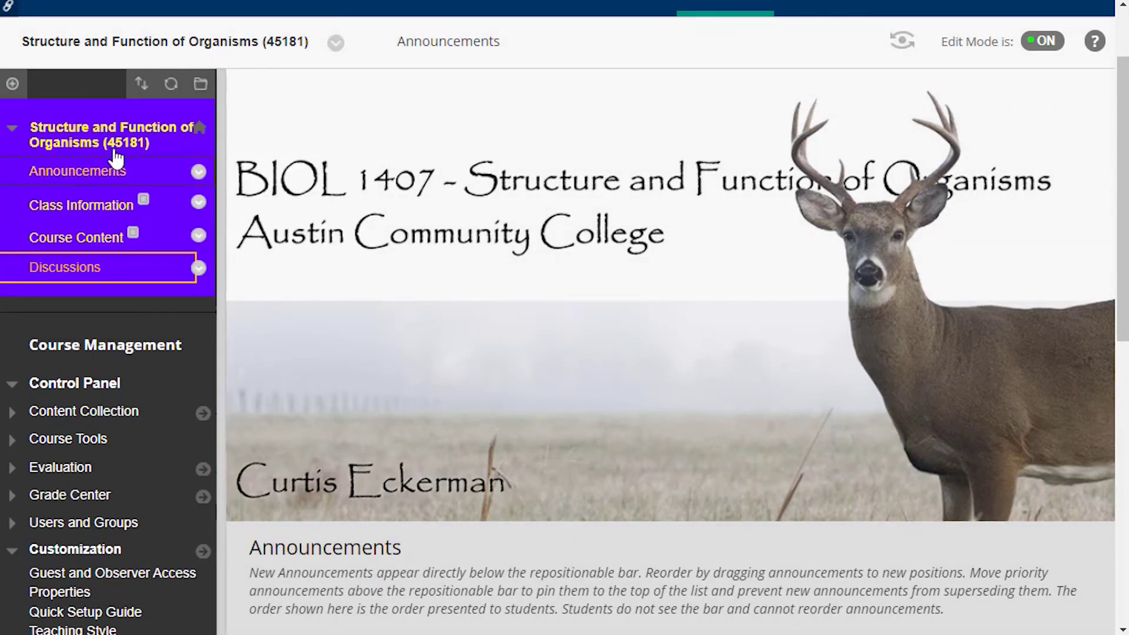
Step: Add a tool link of type My Grades, named "My Grades", to the course menu and make it available to users
click(12, 83)
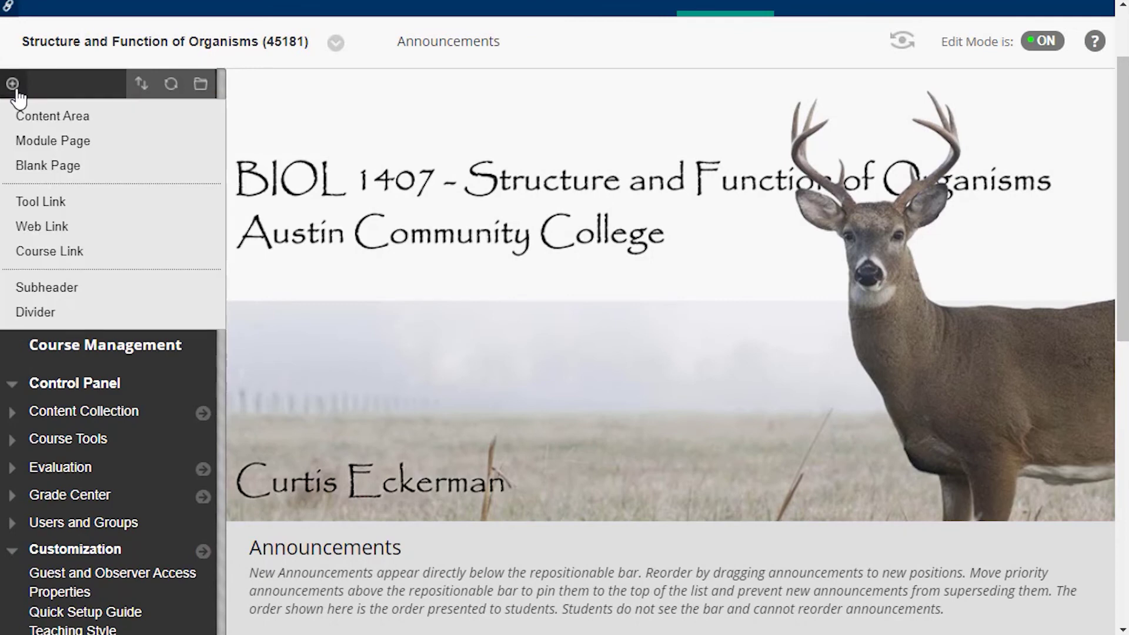
click(34, 207)
click(167, 165)
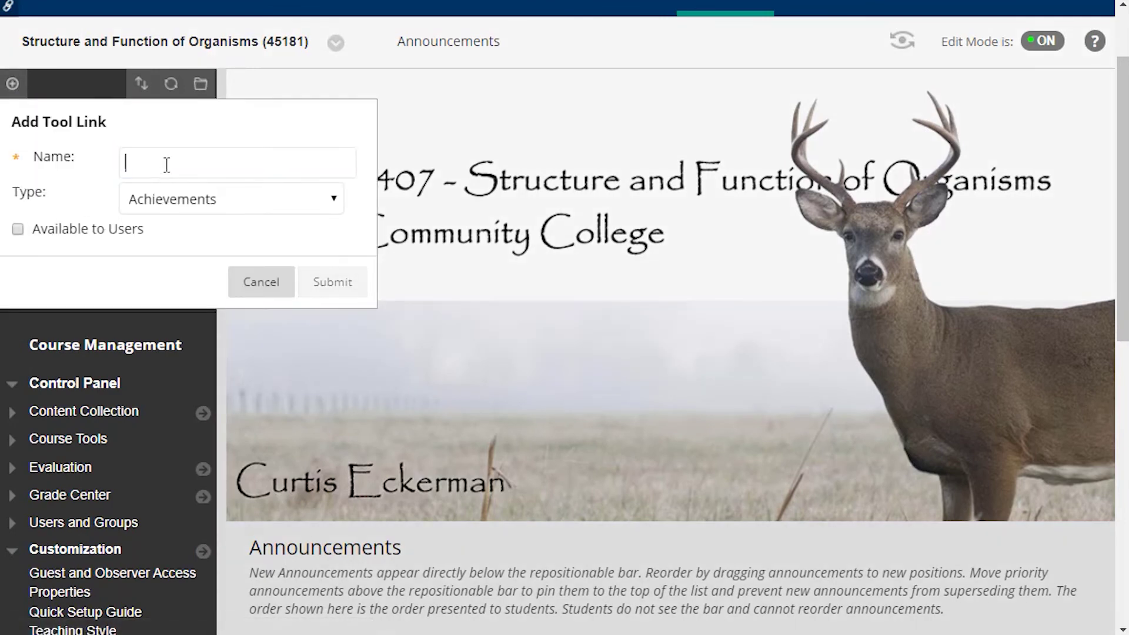
text(My Grades)
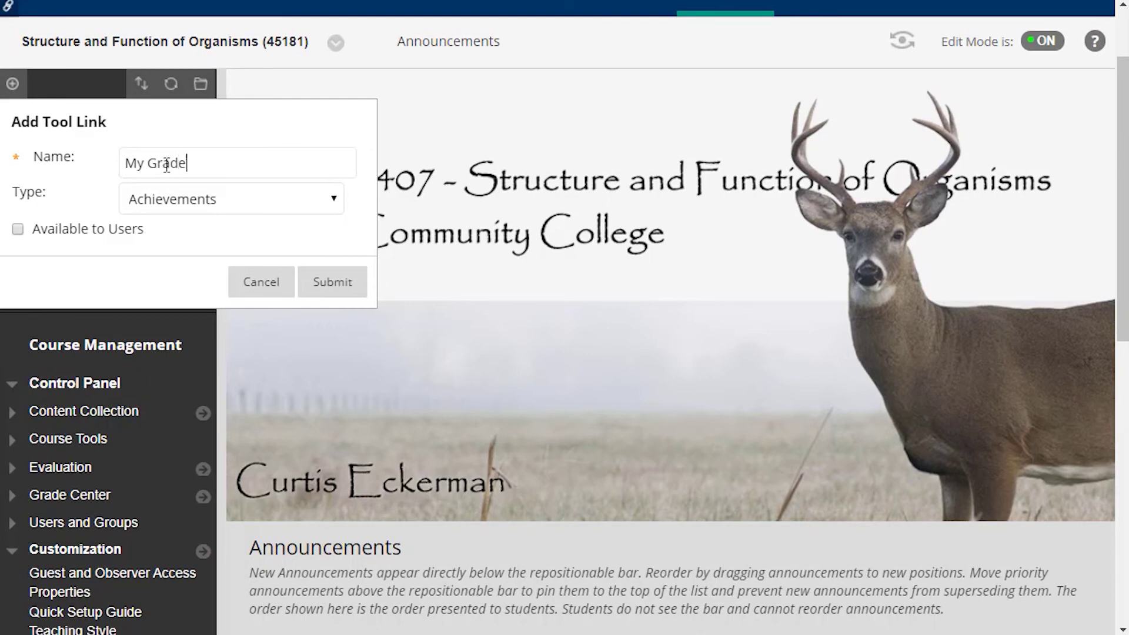
click(165, 210)
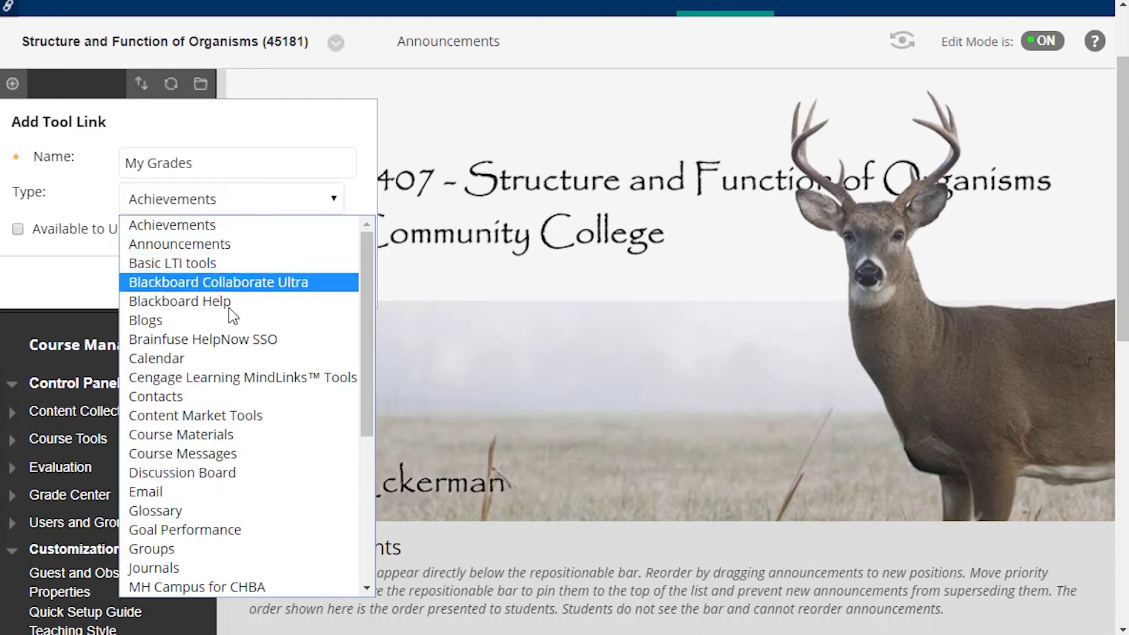
drag(362, 281, 360, 364)
click(178, 492)
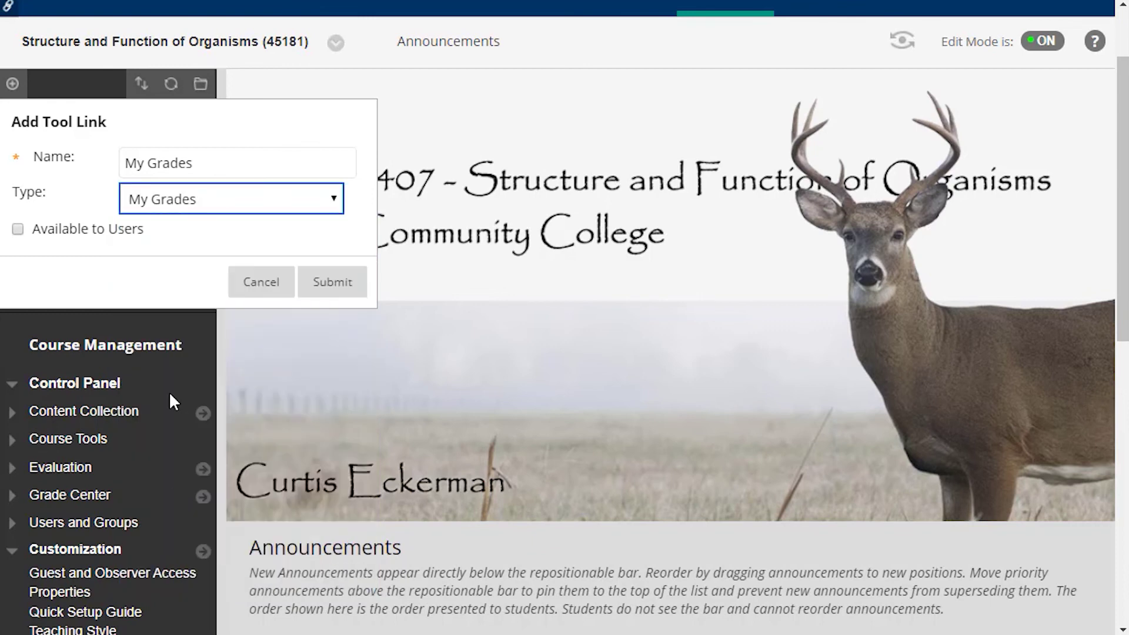
click(18, 230)
click(304, 284)
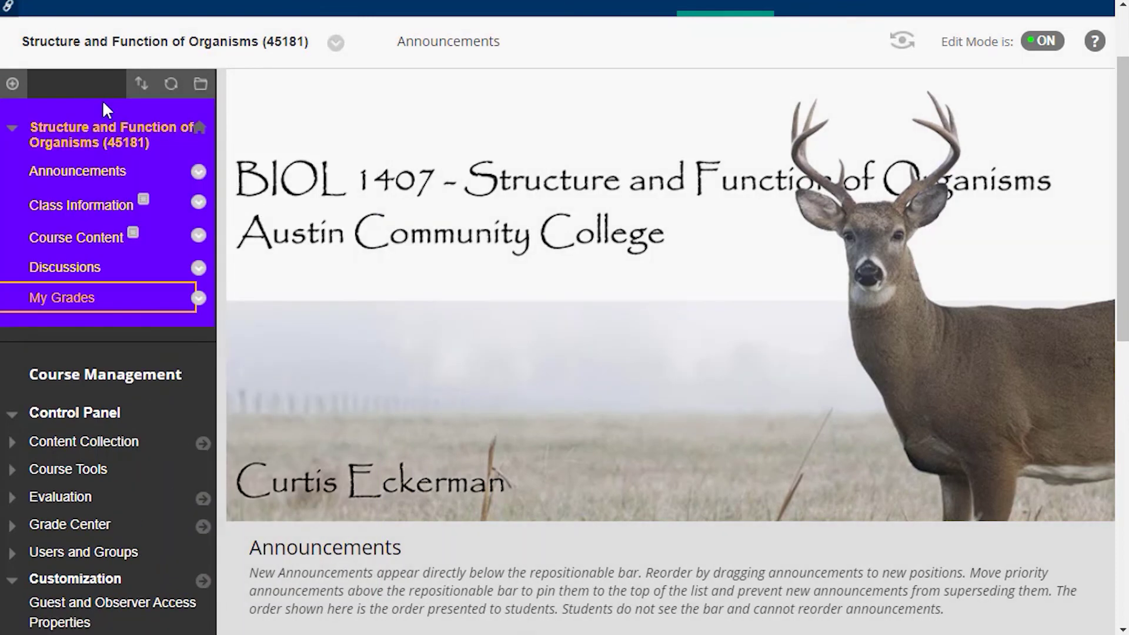
Step: Add a tool link of type Calendar, named "Calendar", to the course menu and make it available to users
click(12, 84)
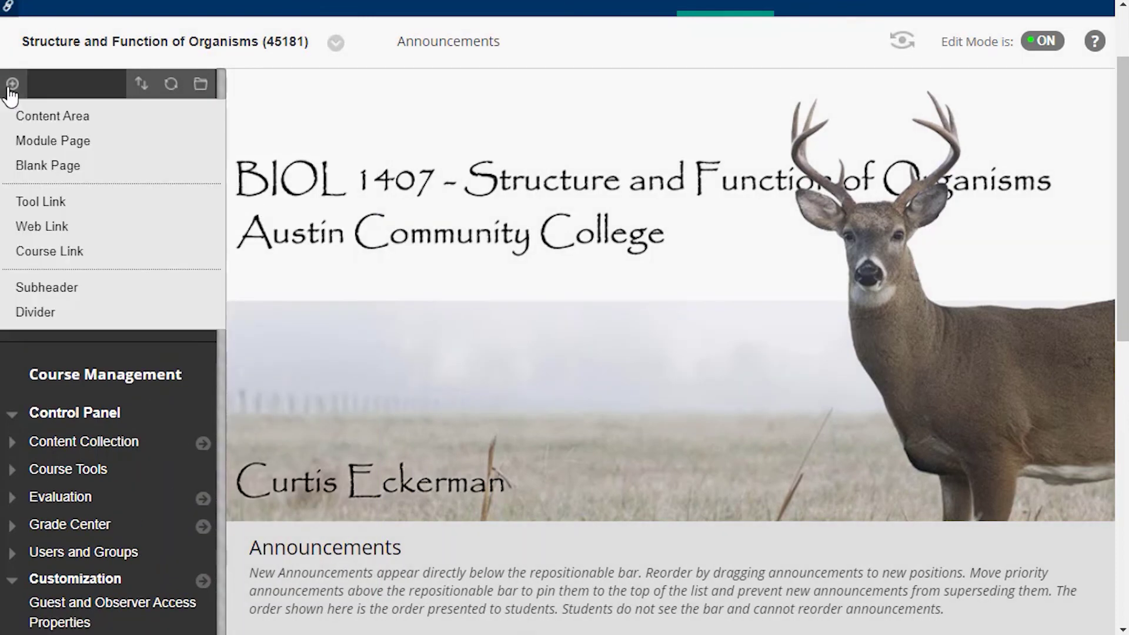
click(56, 207)
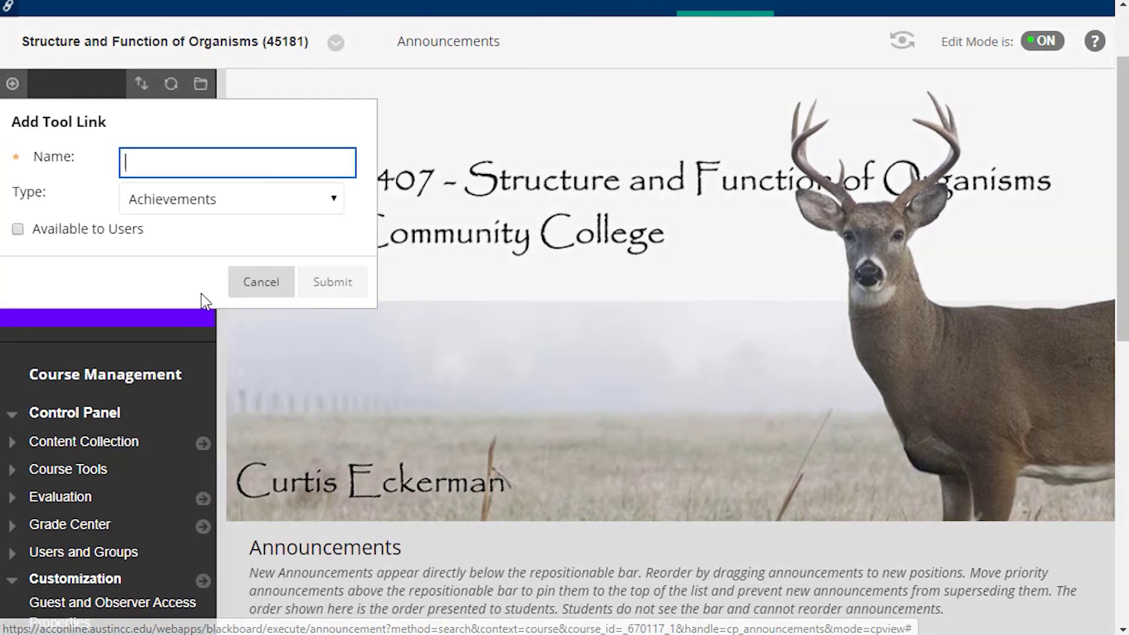
text(Calendar)
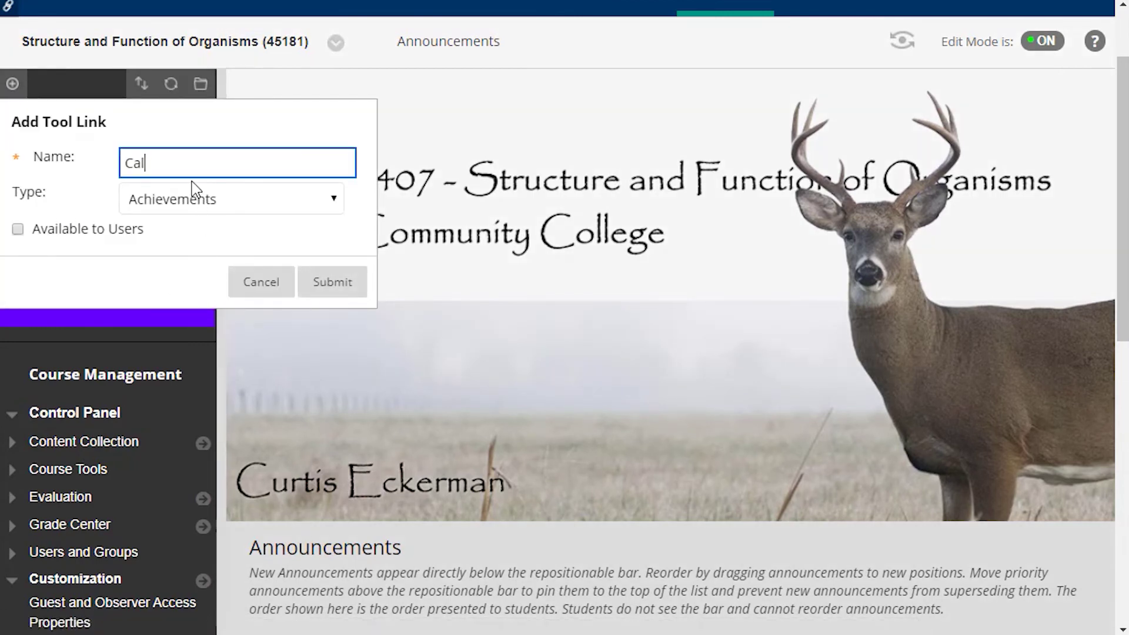
click(185, 203)
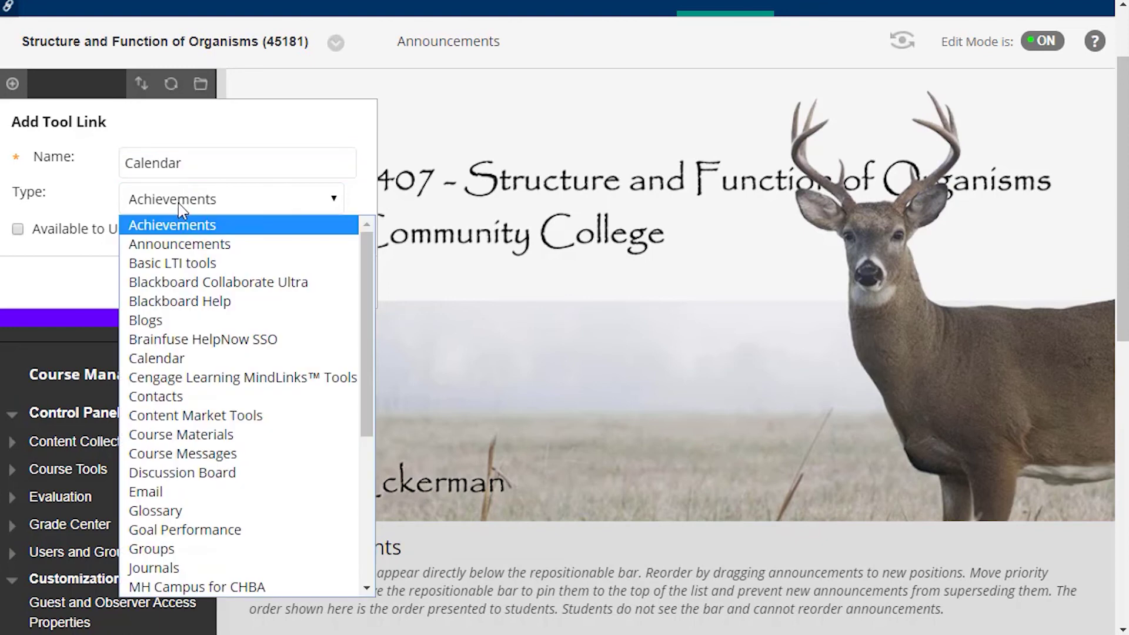
click(171, 358)
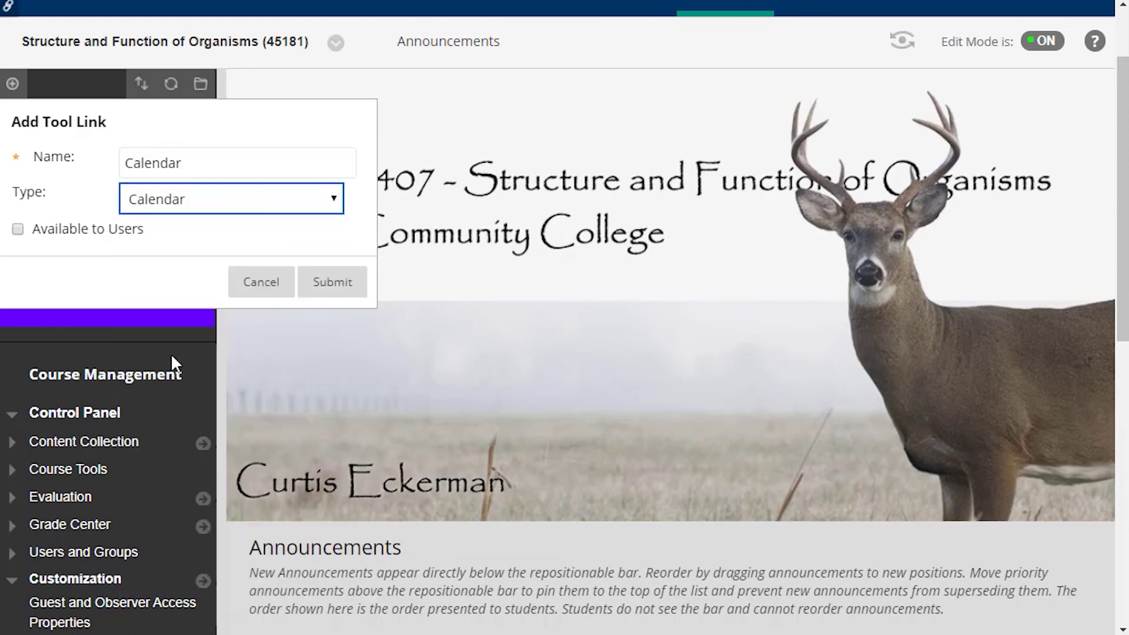
click(17, 229)
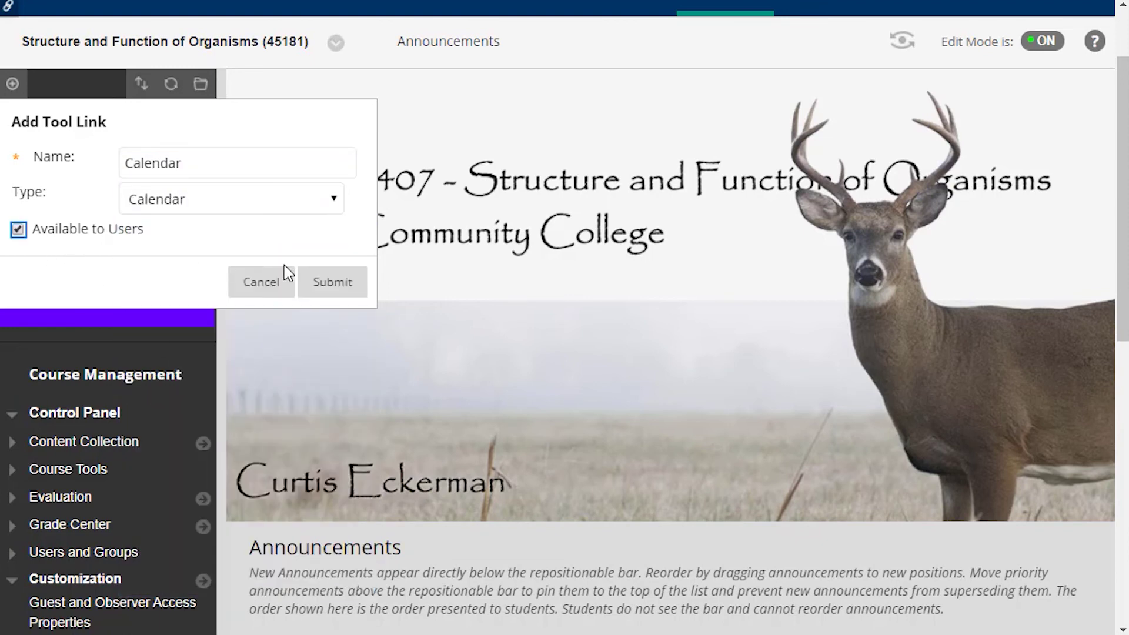
click(339, 283)
Step: Add a Blackboard Collaborate Ultra tool link named "Collaborate" to the course menu and make it available to users
click(13, 85)
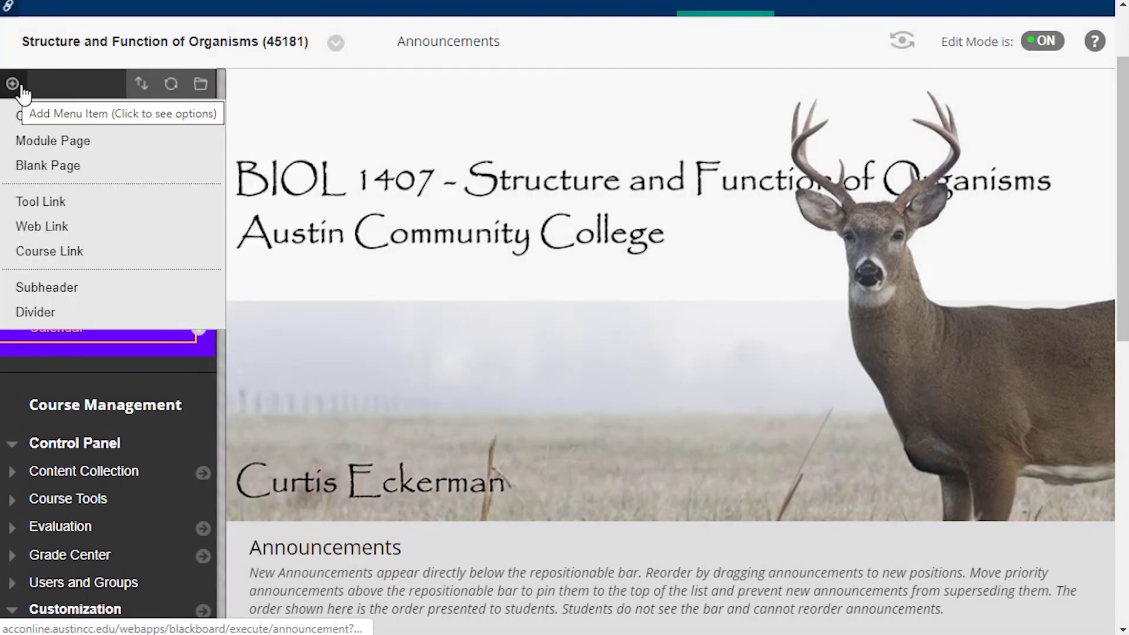
click(40, 202)
click(176, 200)
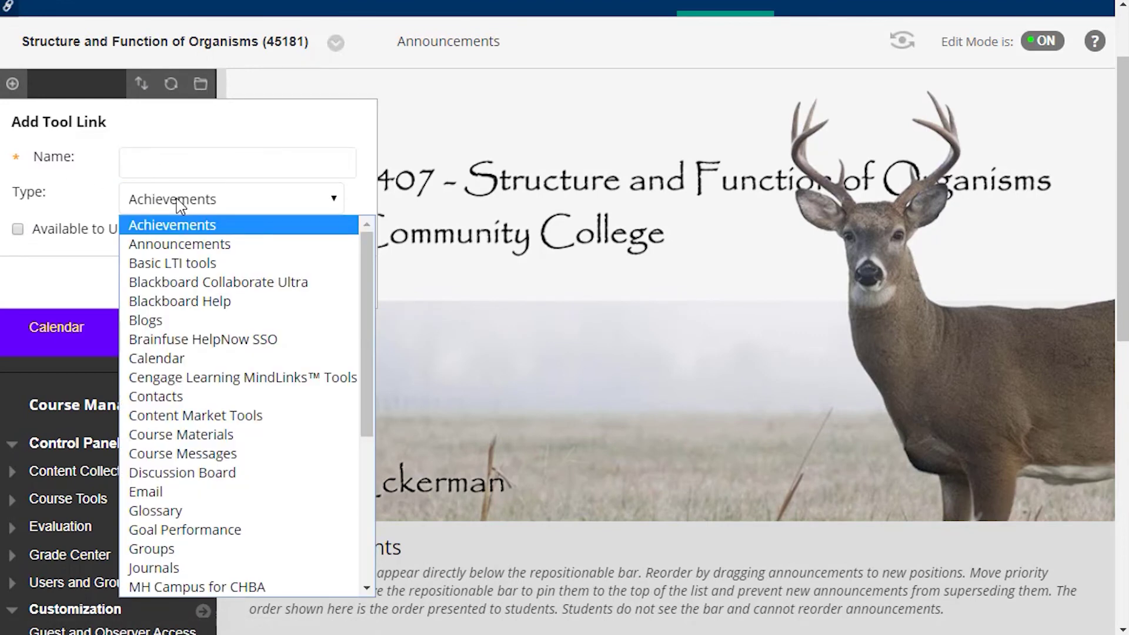
click(207, 284)
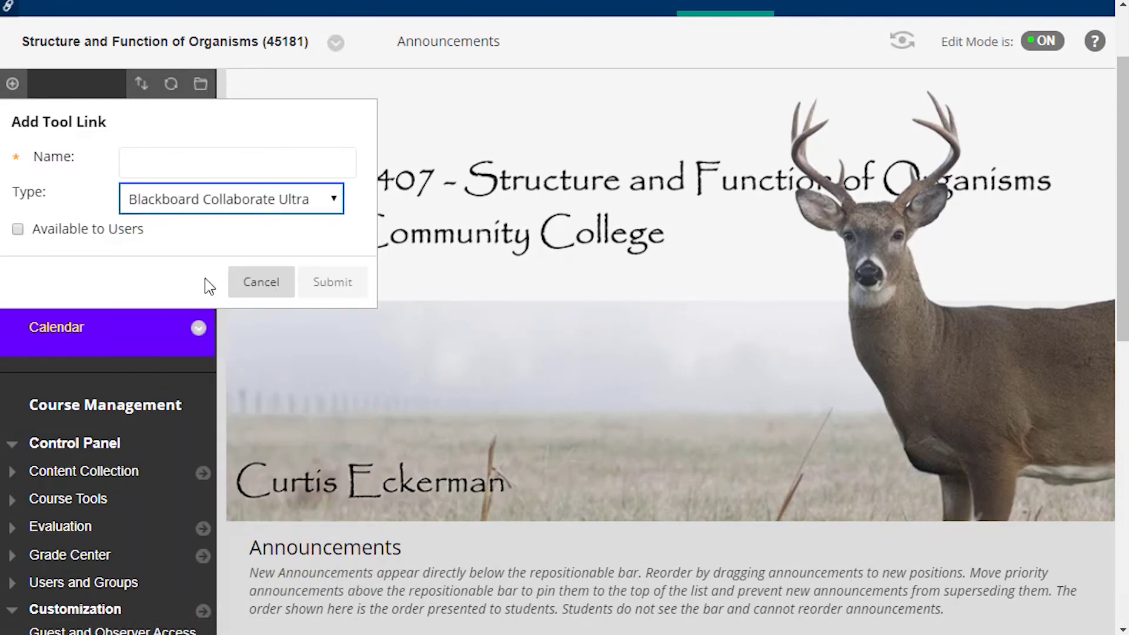
click(154, 156)
text(Collaborate)
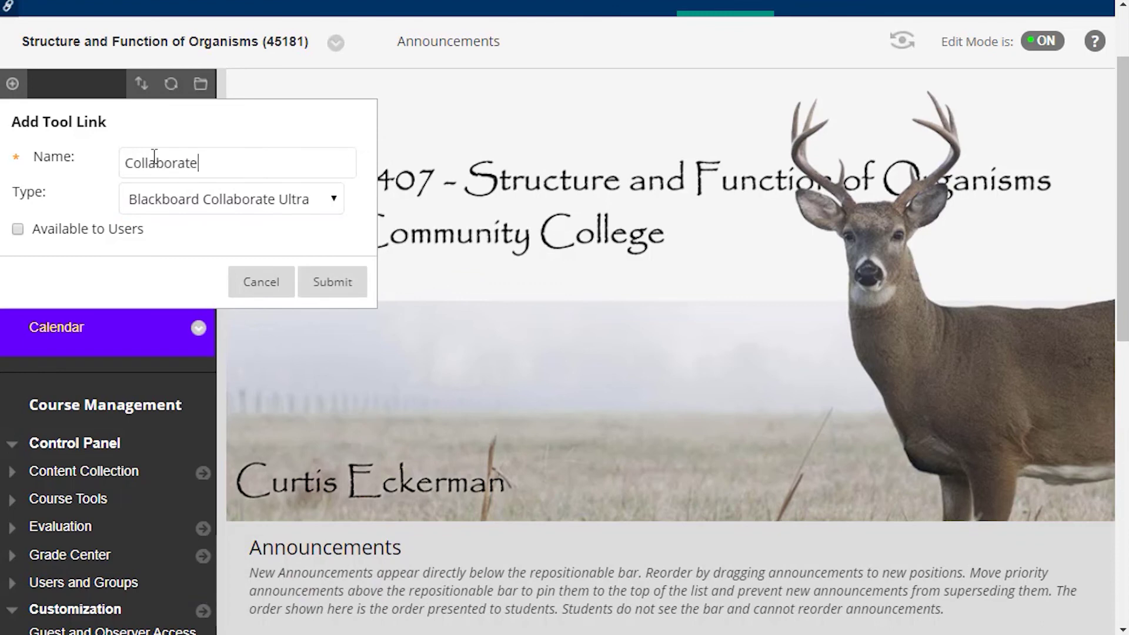
click(17, 229)
click(333, 282)
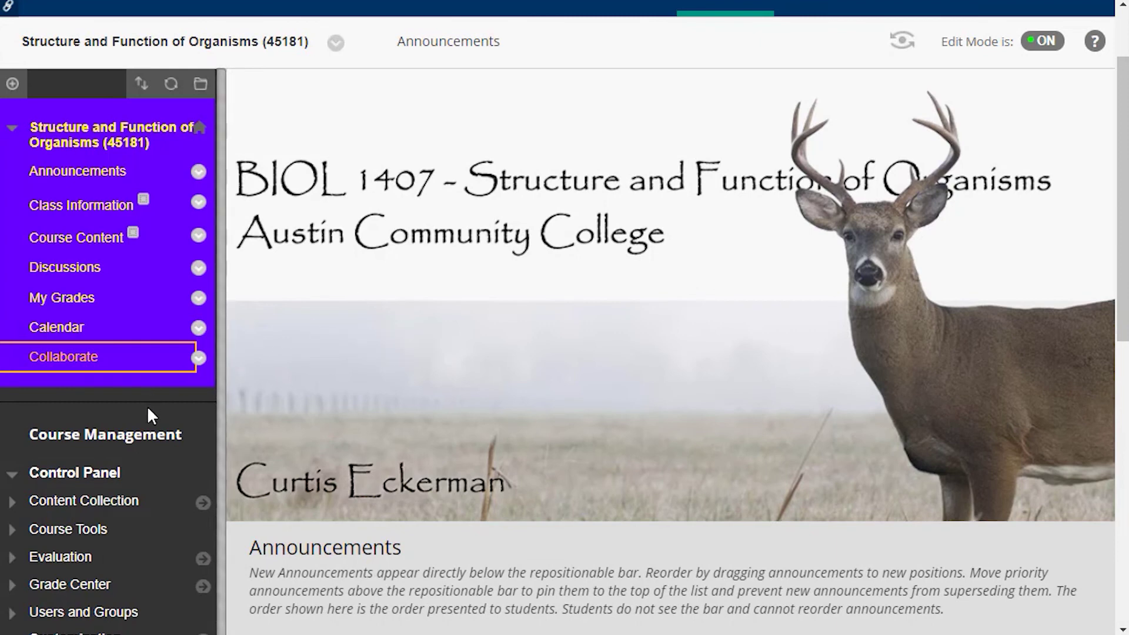